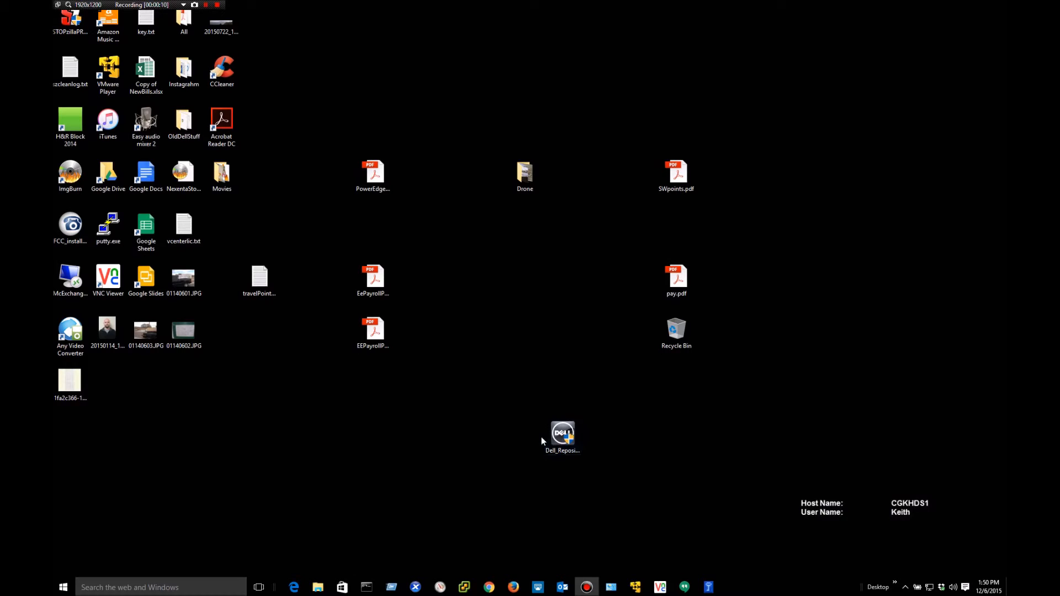
# - Review the Dell Repository Manager v2.1 driver details page in Chrome, then close the browser
pyautogui.click(493, 589)
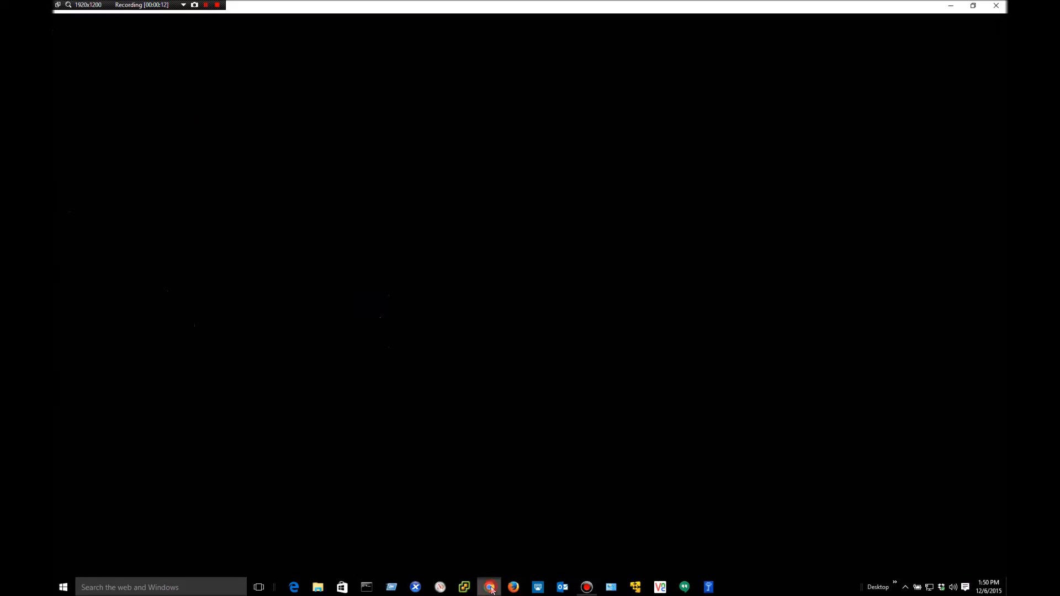
pyautogui.scroll(9, 601, 314)
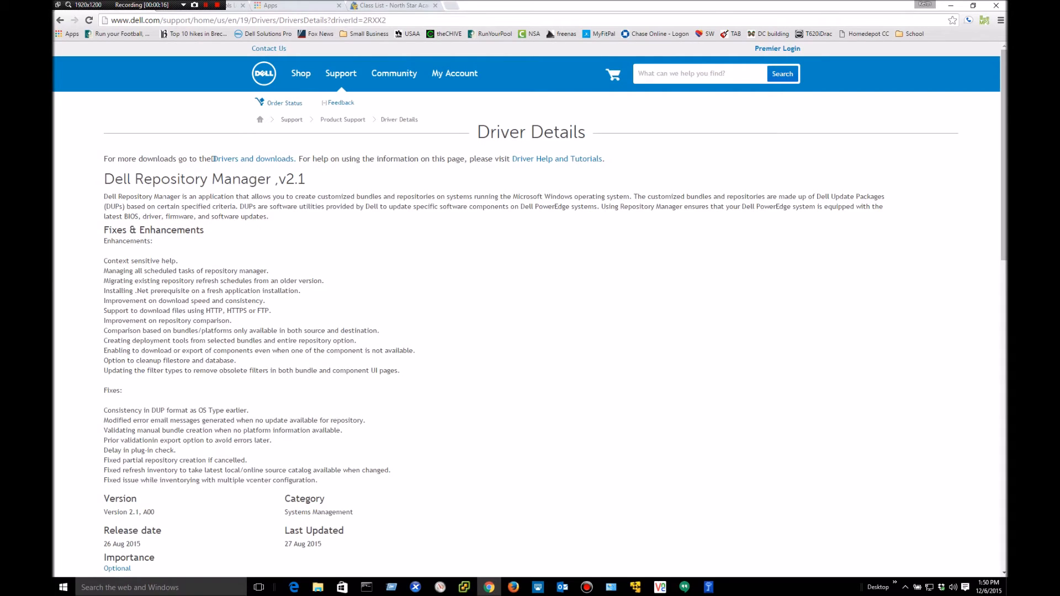
pyautogui.scroll(-9, 569, 321)
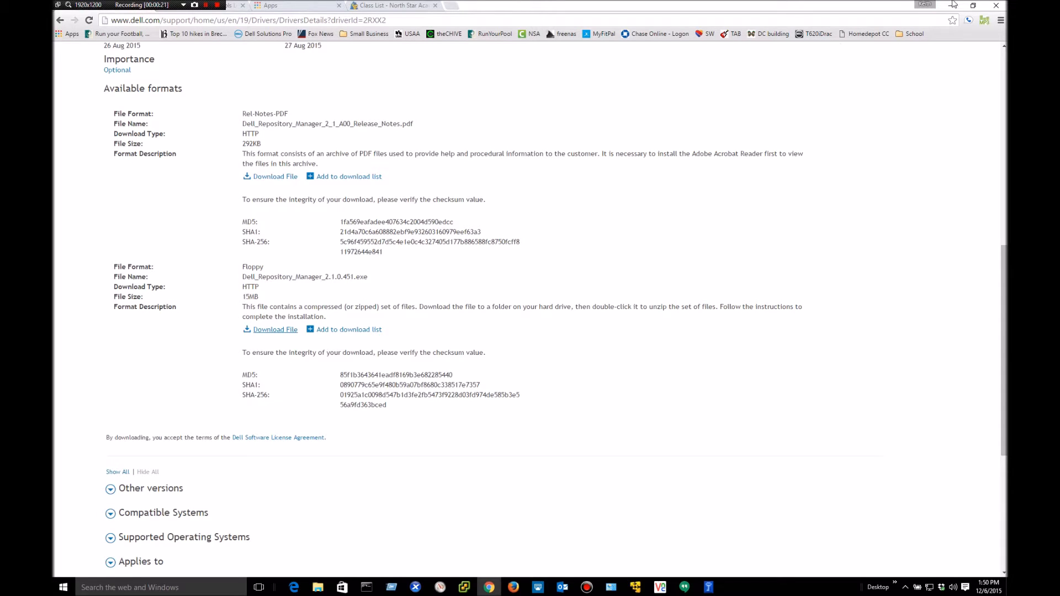
pyautogui.click(997, 7)
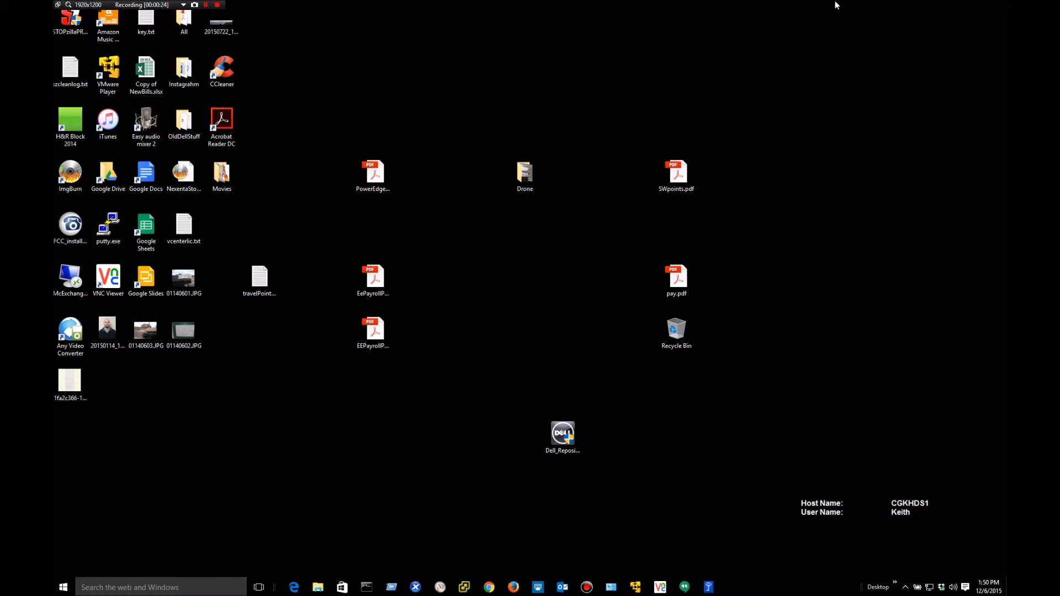
# - Run the Dell Repository Manager installer, accept the licence, and start the installation
pyautogui.doubleClick(569, 430)
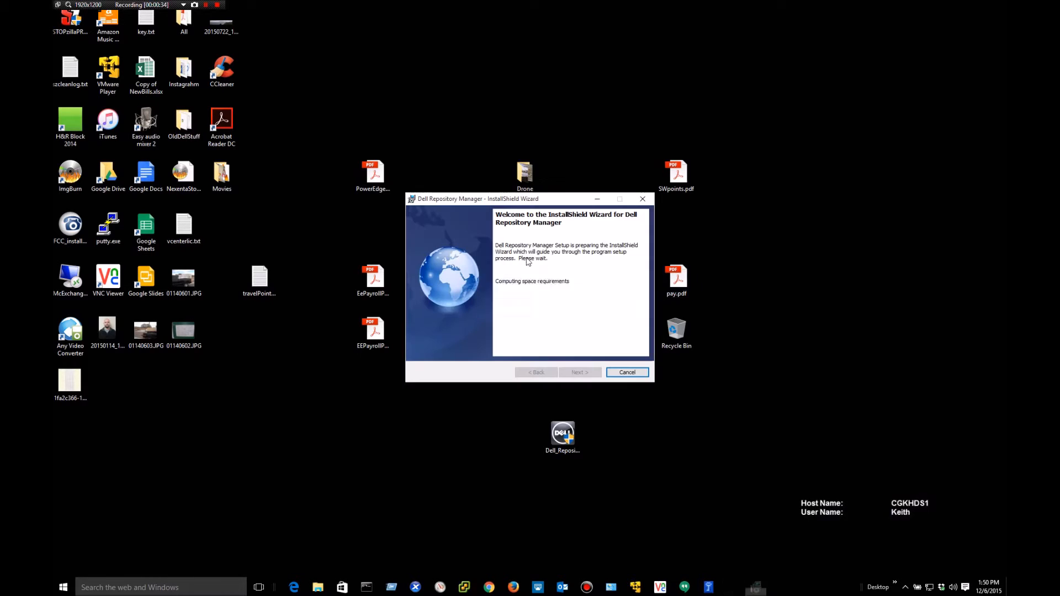
pyautogui.click(585, 373)
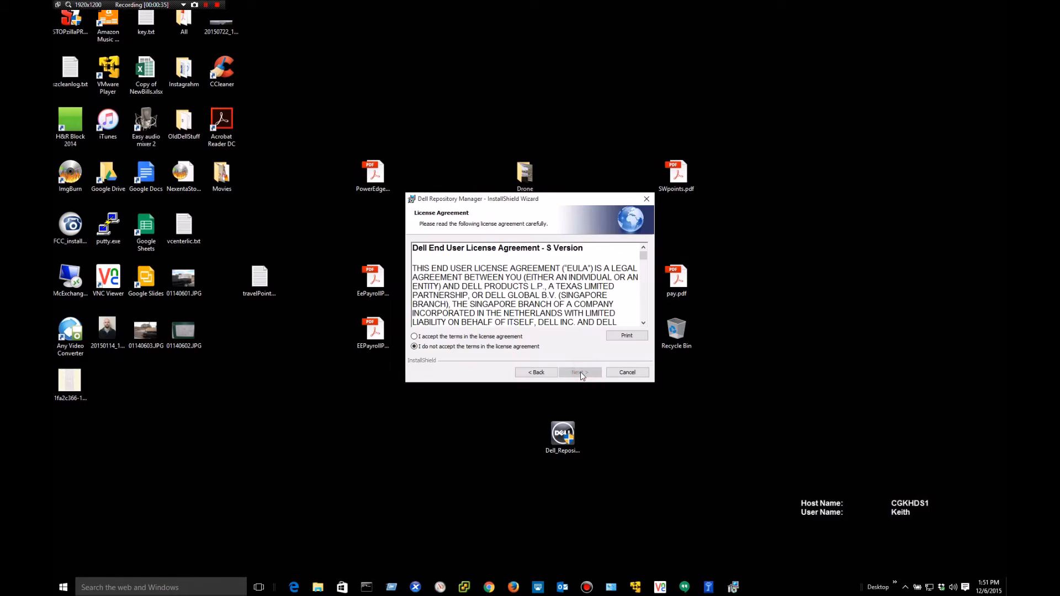
pyautogui.click(460, 336)
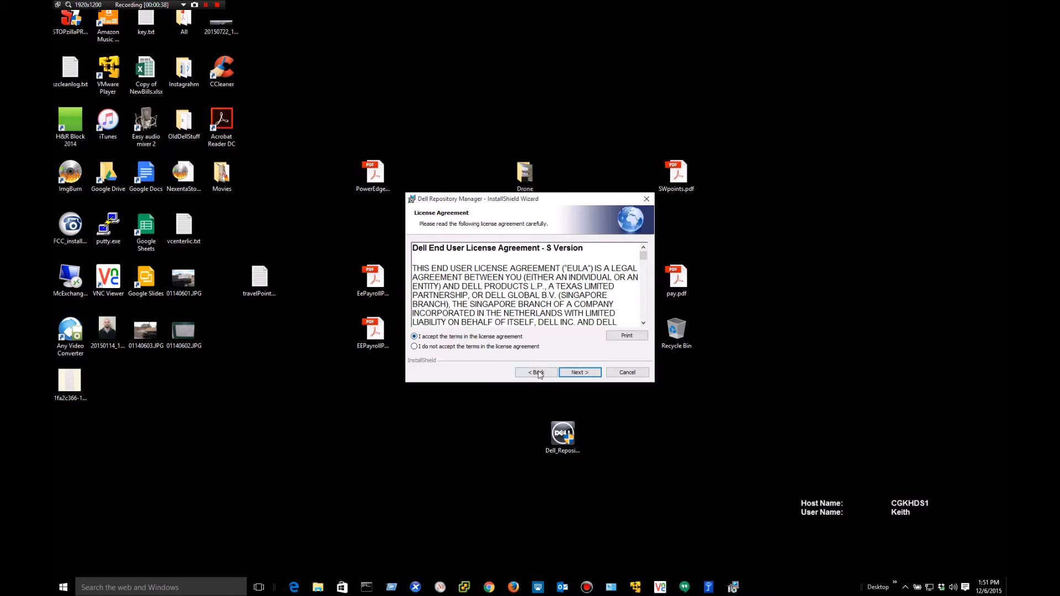
pyautogui.click(576, 373)
pyautogui.click(575, 374)
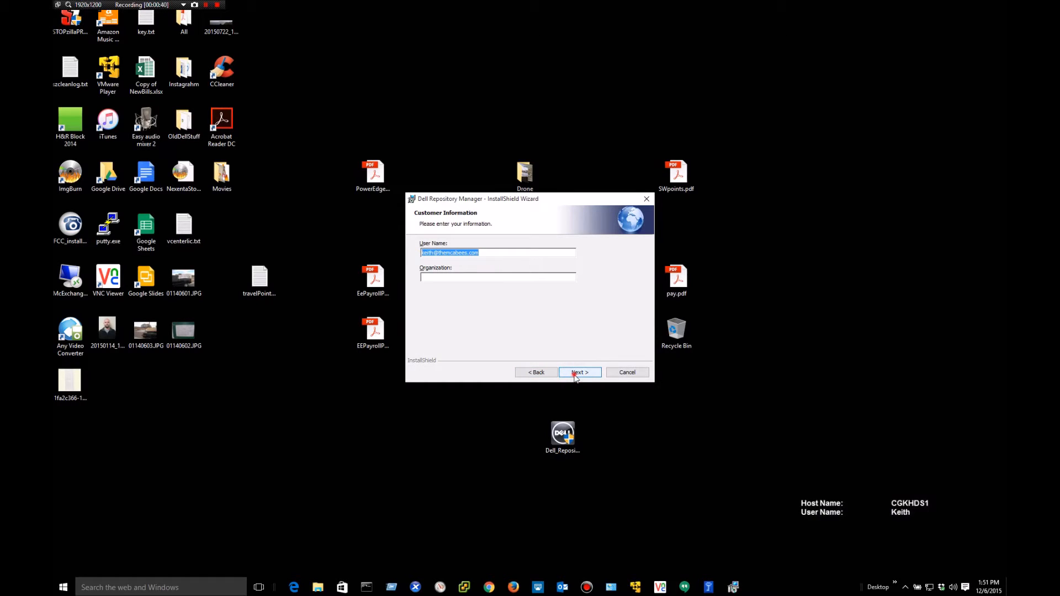
pyautogui.click(576, 375)
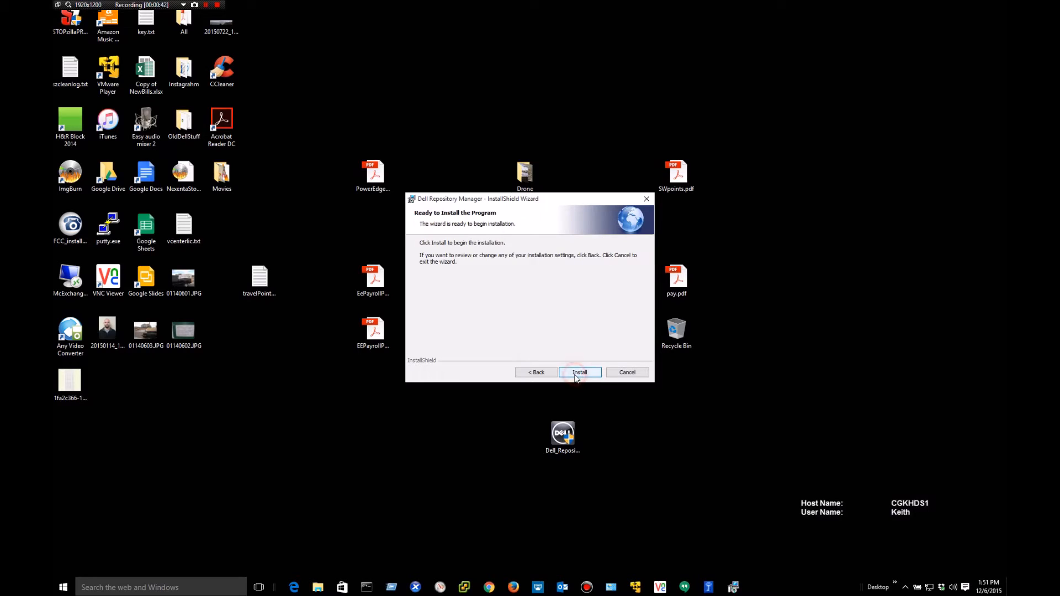
pyautogui.click(579, 376)
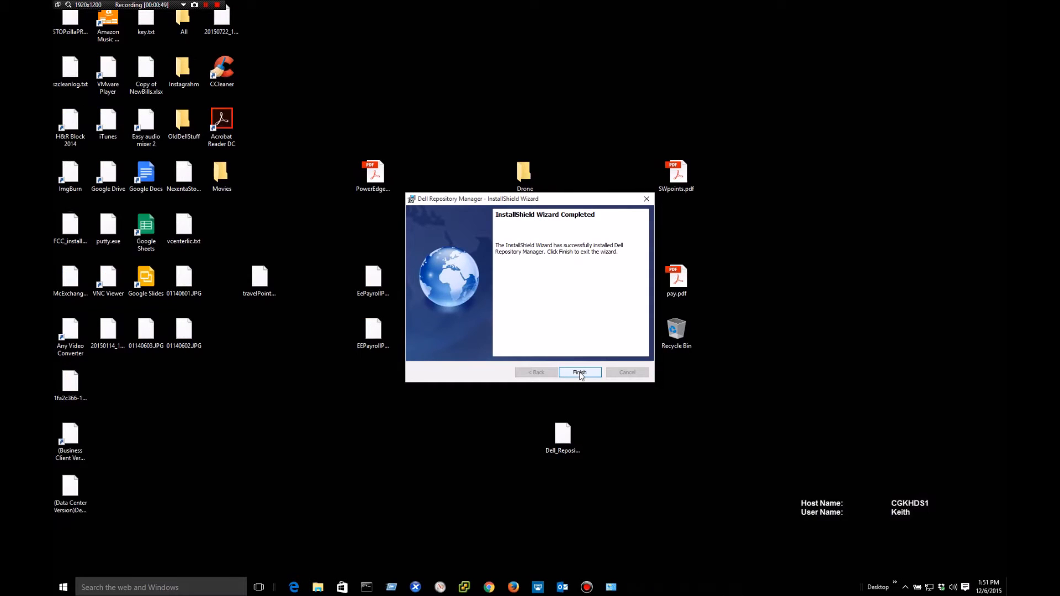
# - Finish the installer and launch the Data Center Version of Dell Repository Manager
pyautogui.click(580, 373)
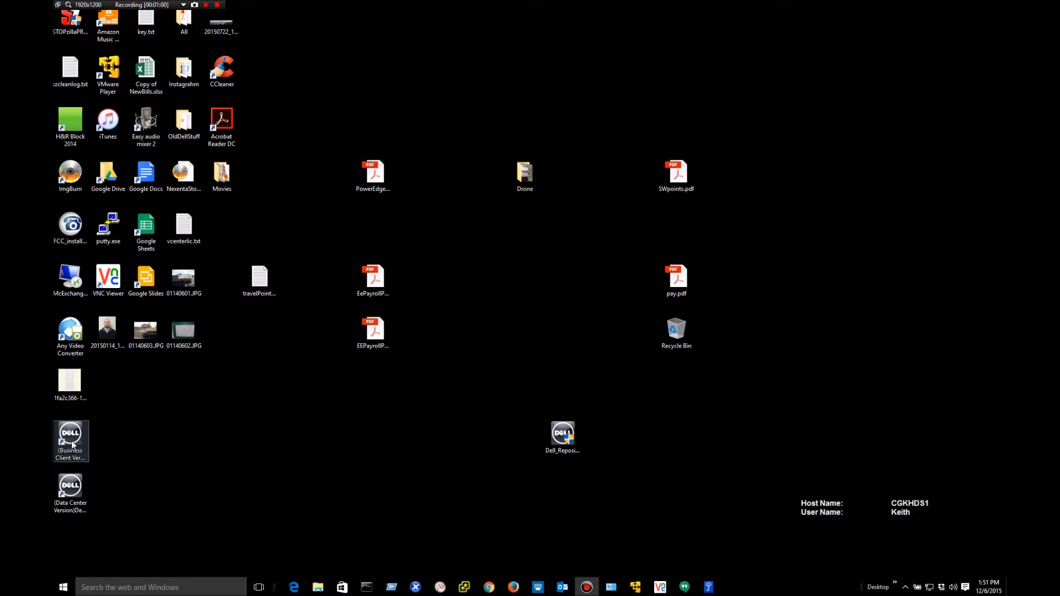
pyautogui.click(70, 490)
pyautogui.doubleClick(70, 491)
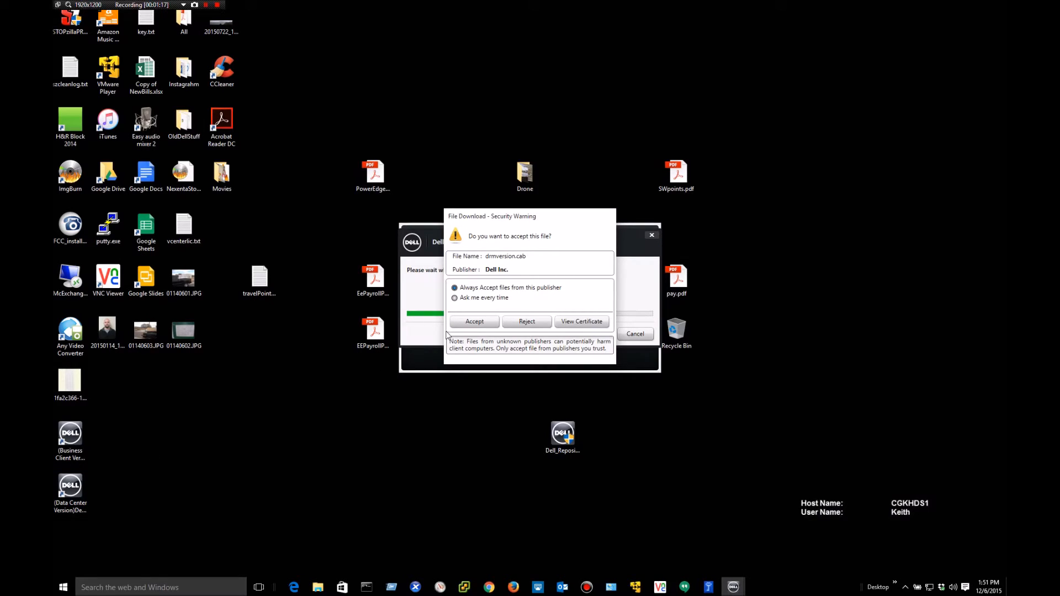
# - Accept drmversion.cab from Dell and enable automatic download of new plug-ins
pyautogui.click(472, 322)
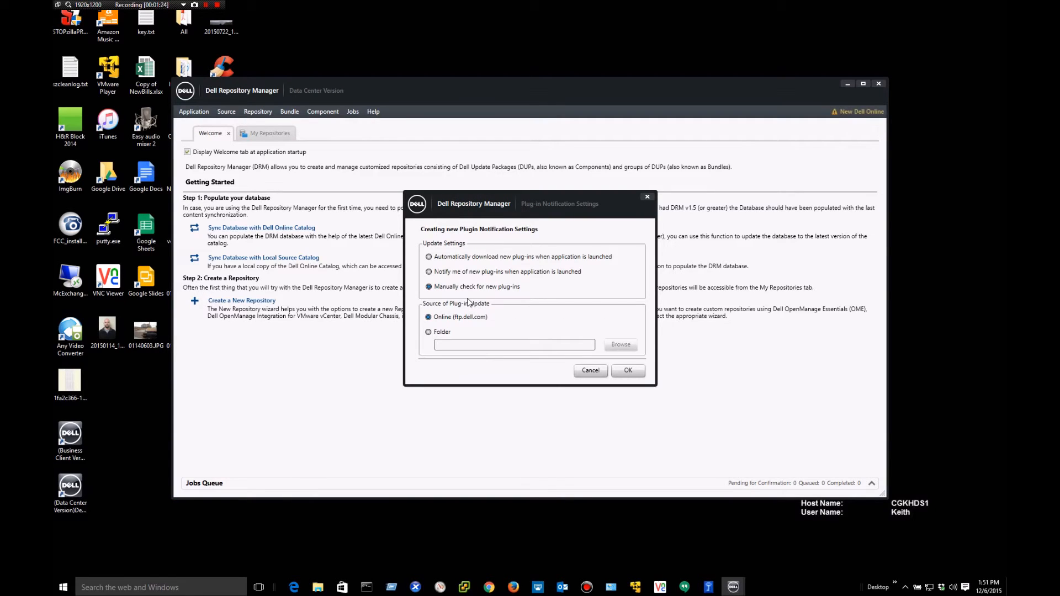
pyautogui.click(430, 258)
pyautogui.click(627, 374)
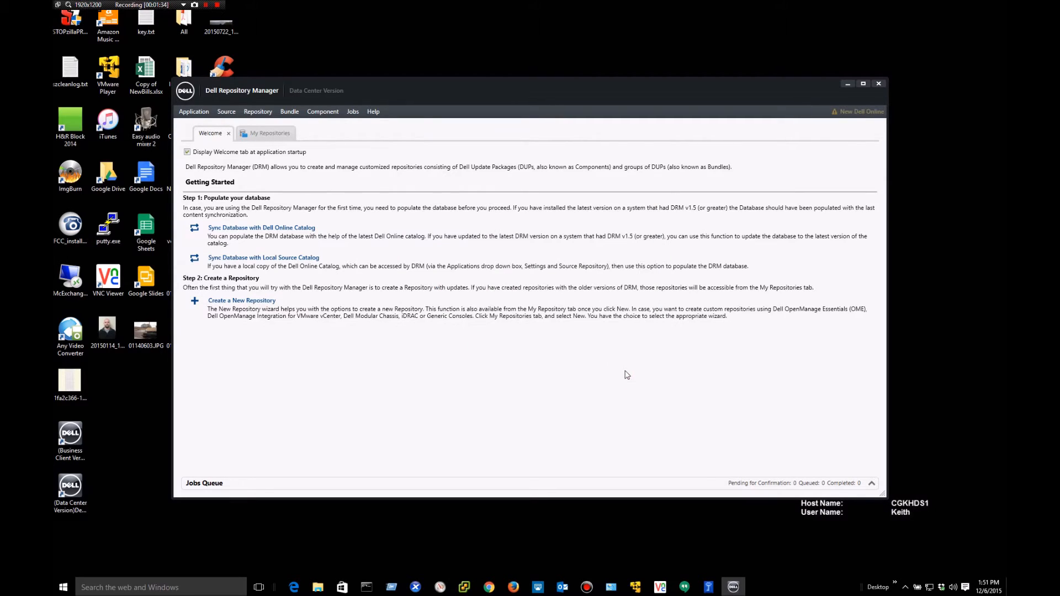
# - Sync the database with the Dell Online Catalog, importing 315 system bundles
pyautogui.click(238, 229)
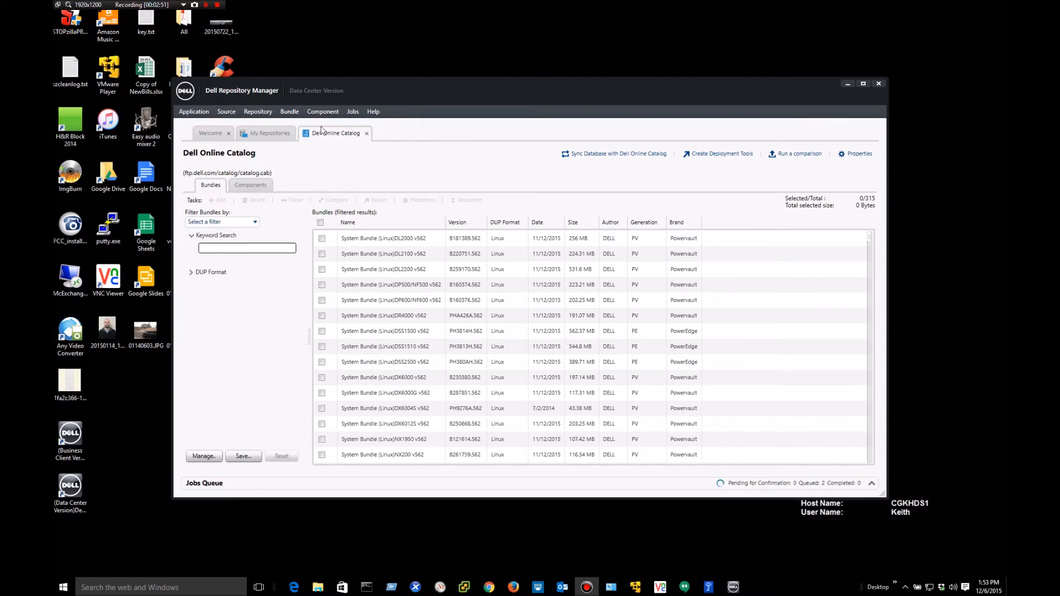
# - Switch to My Repositories, maximize the window, and show the New repository options
pyautogui.click(266, 136)
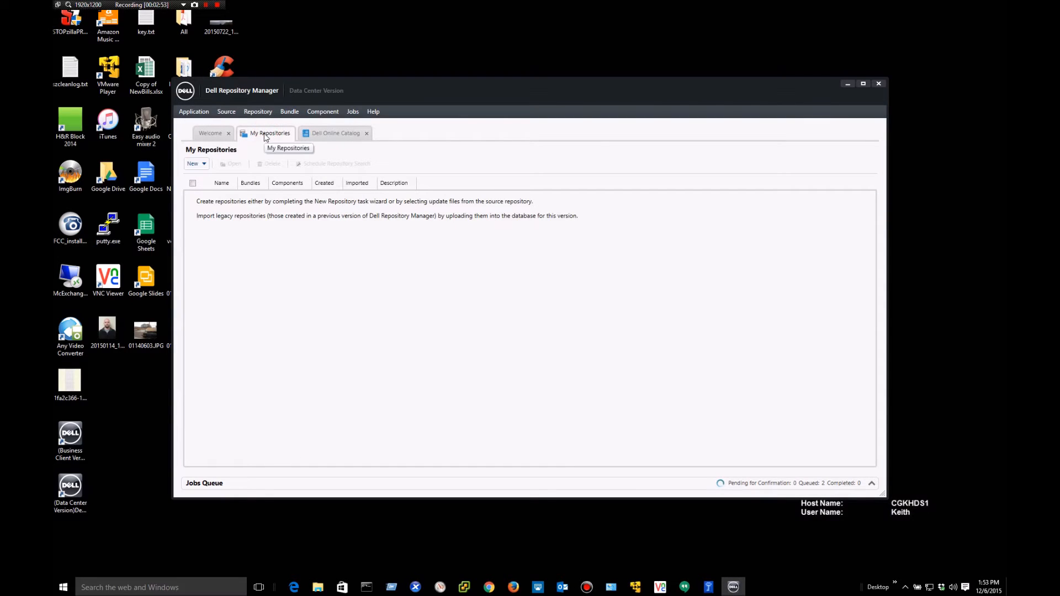
pyautogui.moveTo(367, 87); pyautogui.dragTo(273, 43)
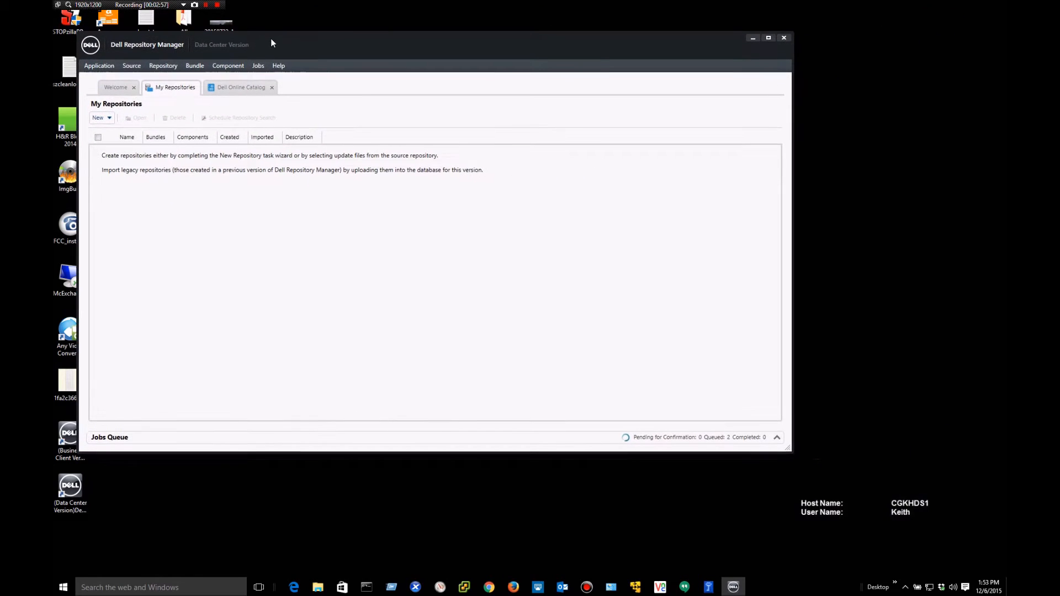
pyautogui.click(769, 39)
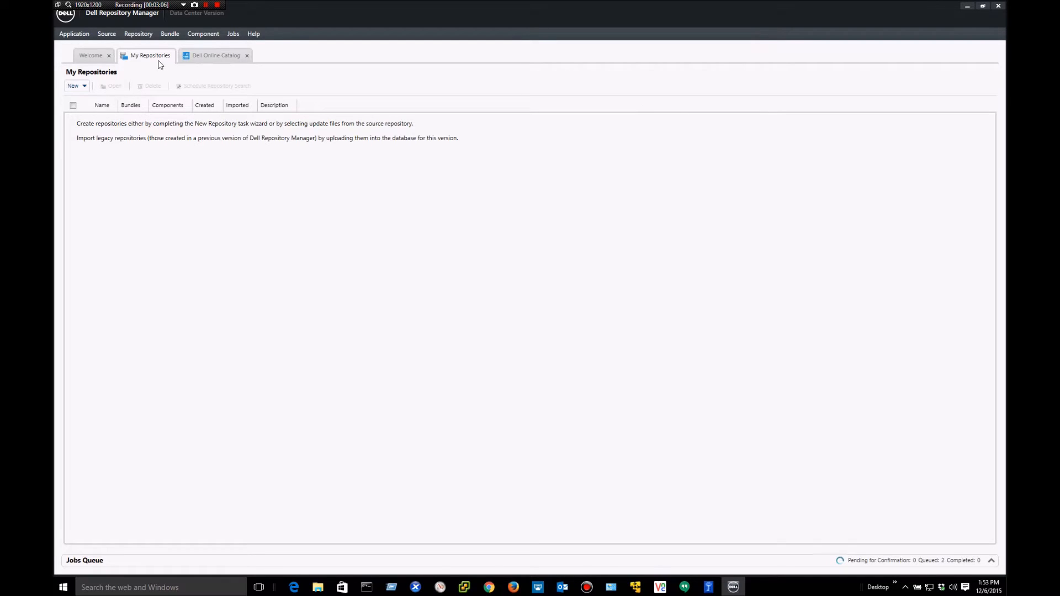
pyautogui.click(86, 87)
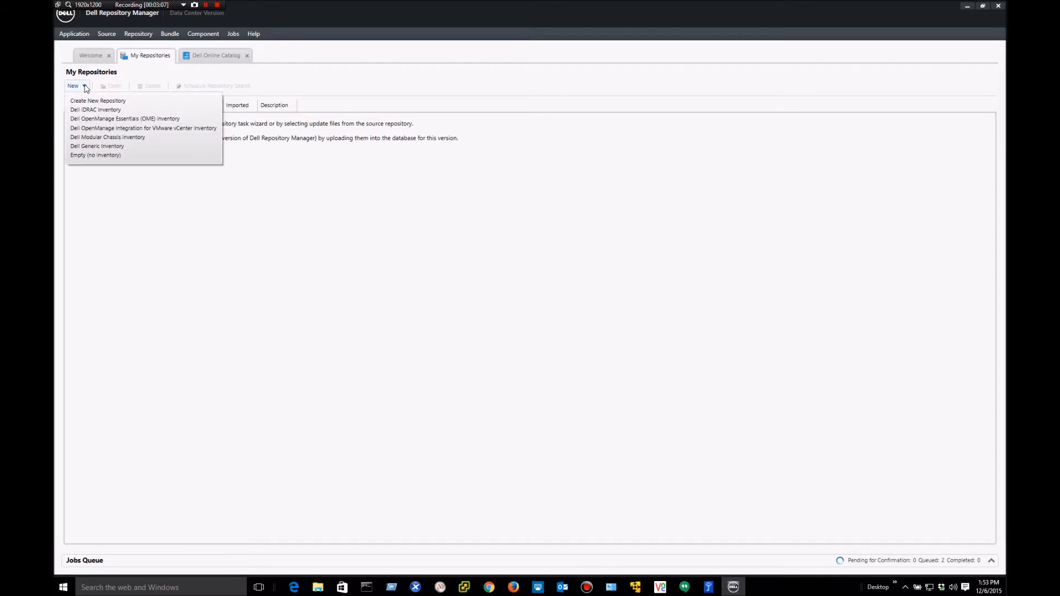
# - Start a new repository named 'T6' based on the Dell Online Catalog
pyautogui.click(91, 101)
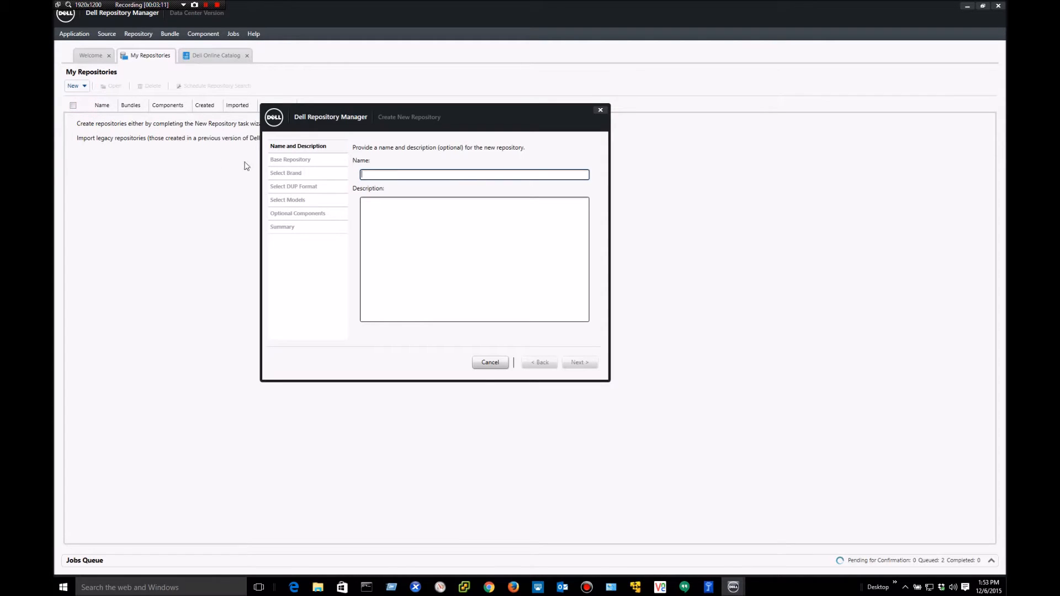
pyautogui.click(371, 173)
pyautogui.write('T620')
pyautogui.click(578, 363)
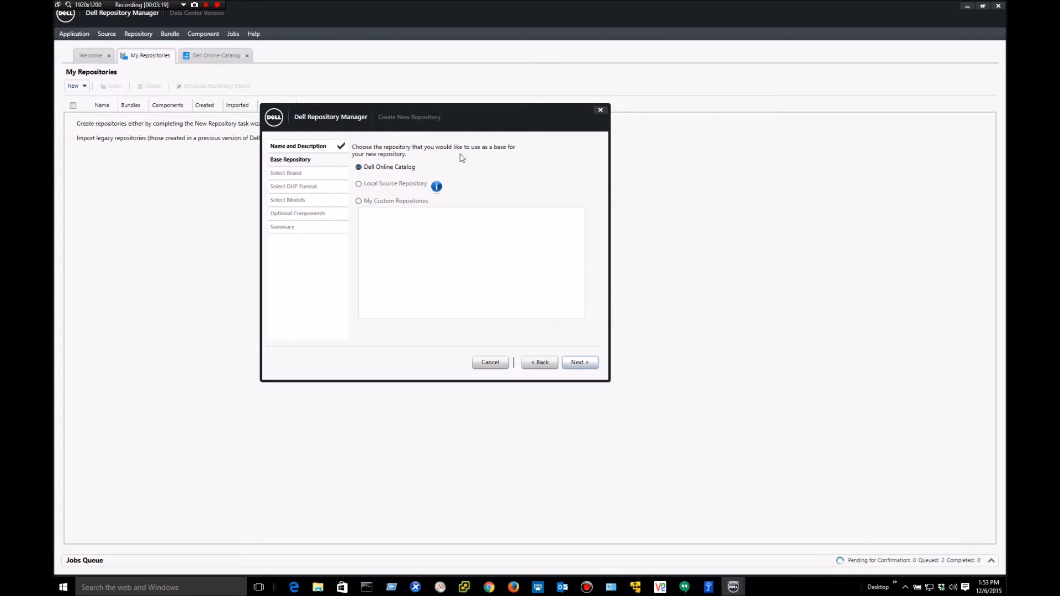
pyautogui.click(578, 364)
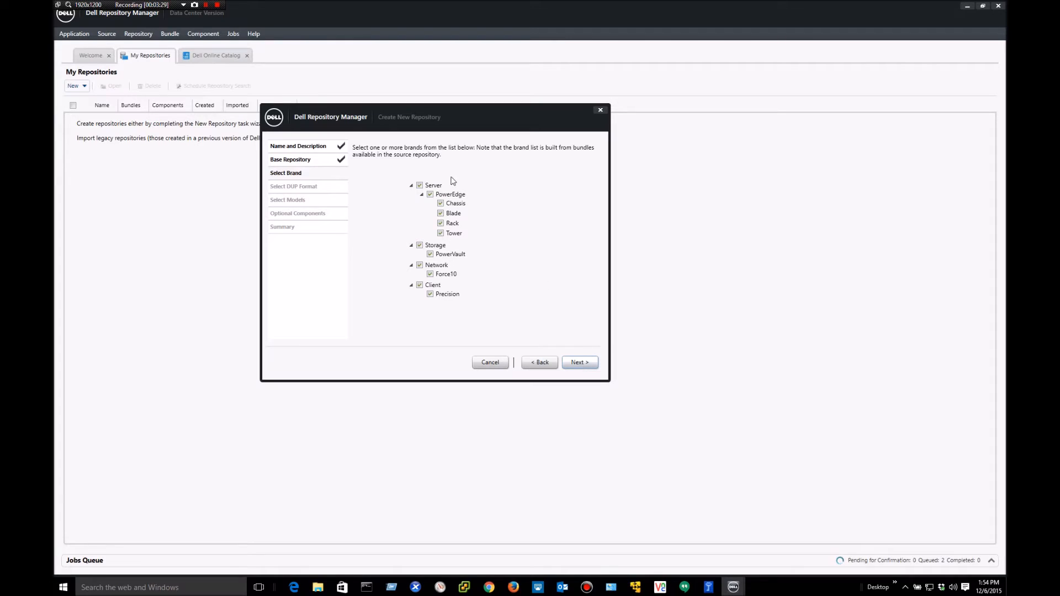
# - Uncheck every brand except PowerEdge Rack servers
pyautogui.click(441, 223)
pyautogui.click(441, 213)
pyautogui.click(441, 203)
pyautogui.click(420, 245)
pyautogui.click(420, 265)
pyautogui.click(420, 185)
pyautogui.click(420, 185)
pyautogui.click(441, 223)
# - Replace Rack with PowerEdge Tower as the only selected server brand
pyautogui.click(579, 363)
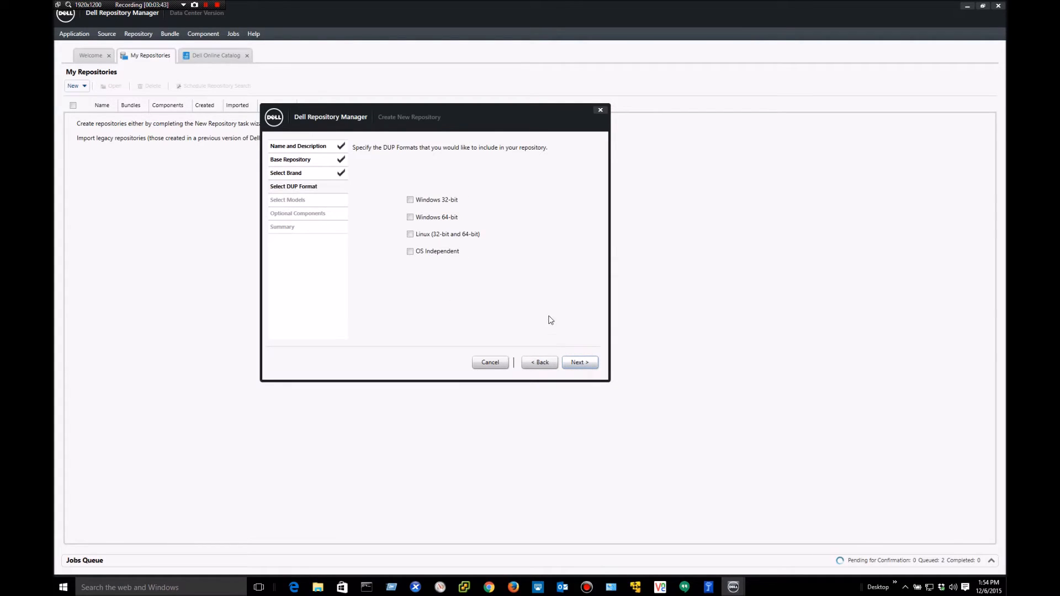
pyautogui.click(540, 363)
pyautogui.click(444, 224)
pyautogui.click(441, 233)
pyautogui.click(576, 363)
# - Include Linux and OS Independent update packages and continue to model selection
pyautogui.click(410, 234)
pyautogui.click(411, 251)
pyautogui.click(577, 364)
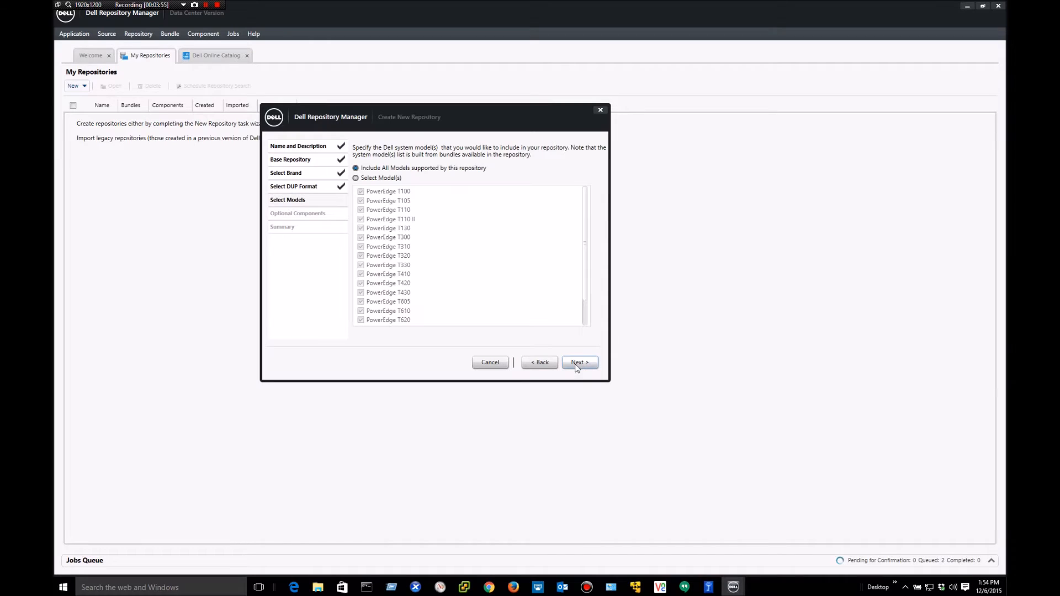
# - Limit the repository models to the PowerEdge T620
pyautogui.click(356, 178)
pyautogui.scroll(-1, 423, 250)
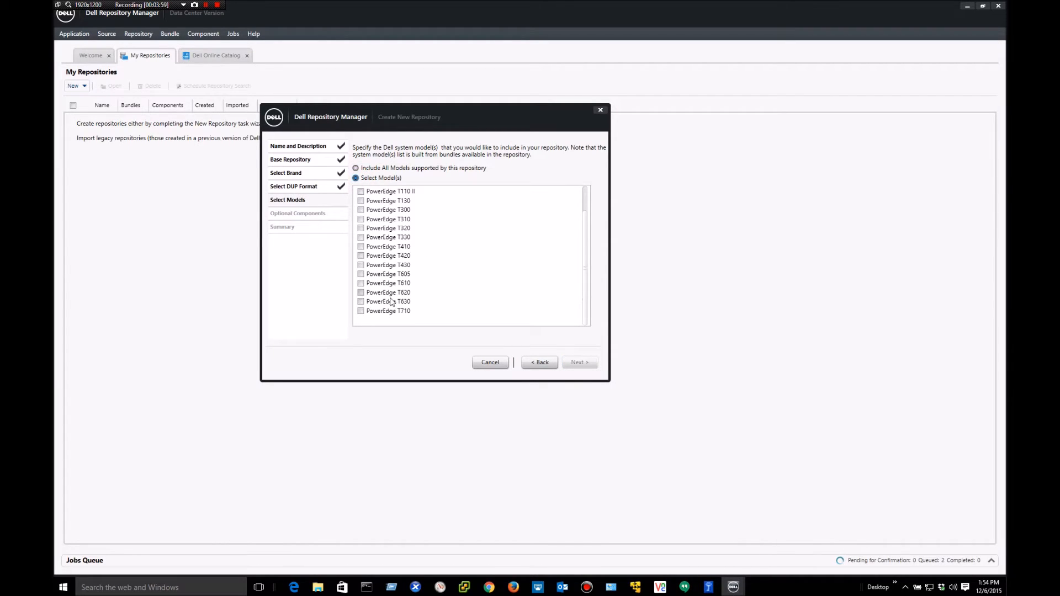
pyautogui.click(361, 292)
pyautogui.click(575, 369)
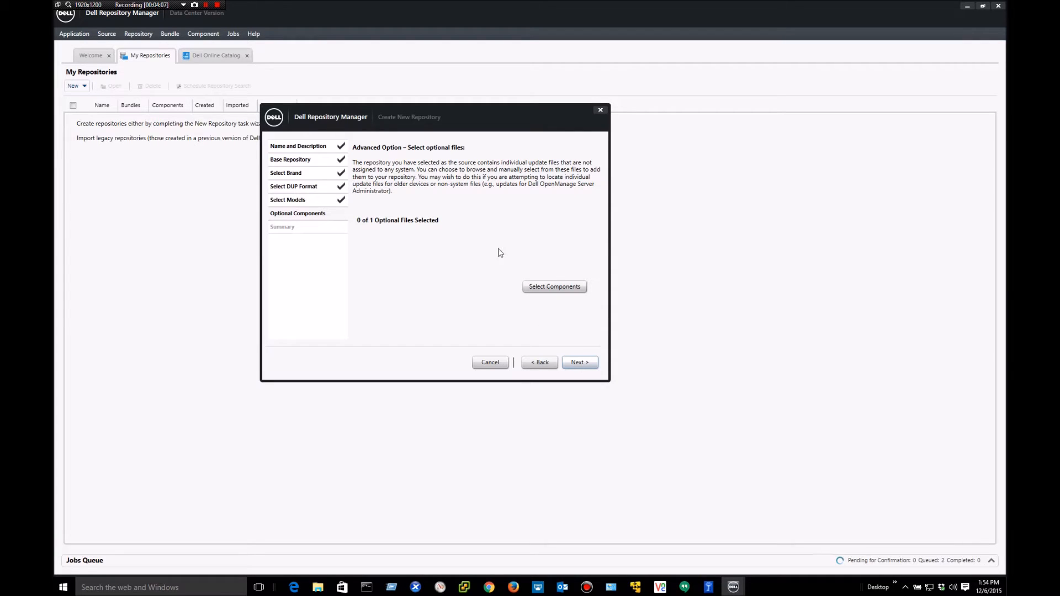
# - Review the T620 optional components without adding any, and continue to the summary
pyautogui.click(552, 286)
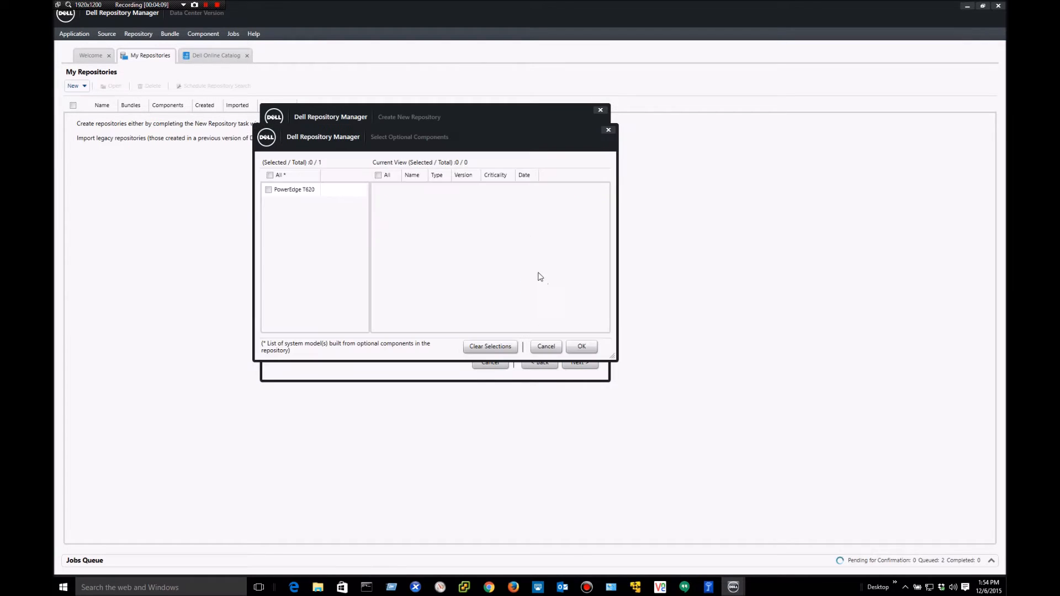
pyautogui.click(269, 190)
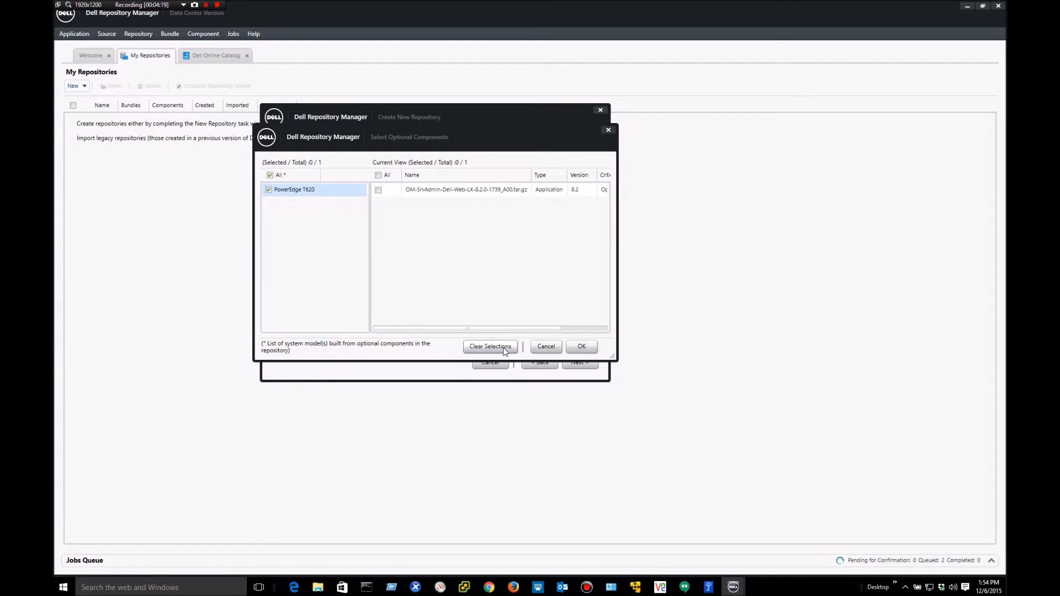
pyautogui.click(546, 349)
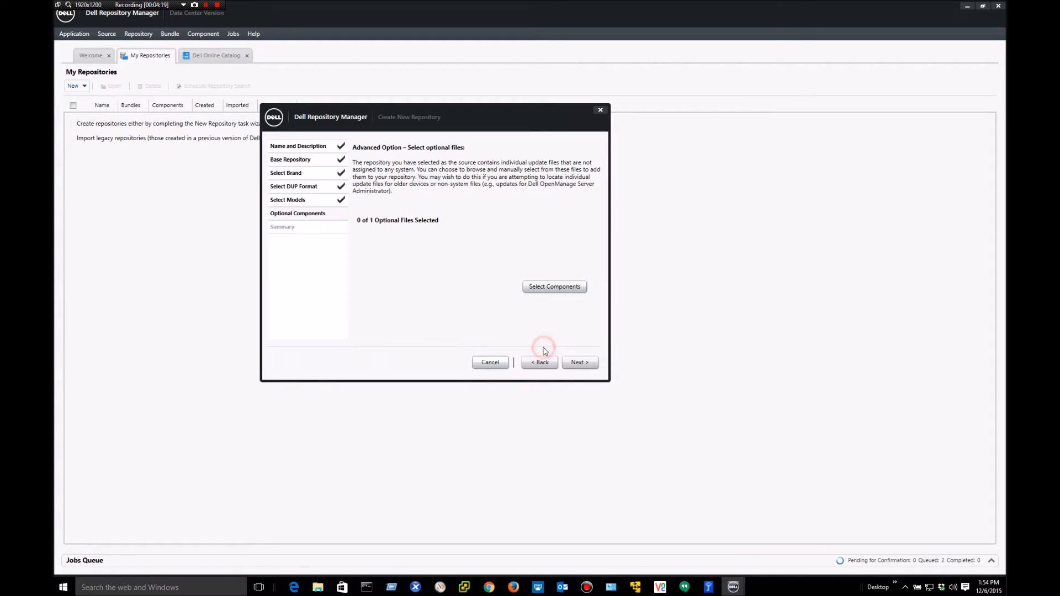
pyautogui.click(573, 365)
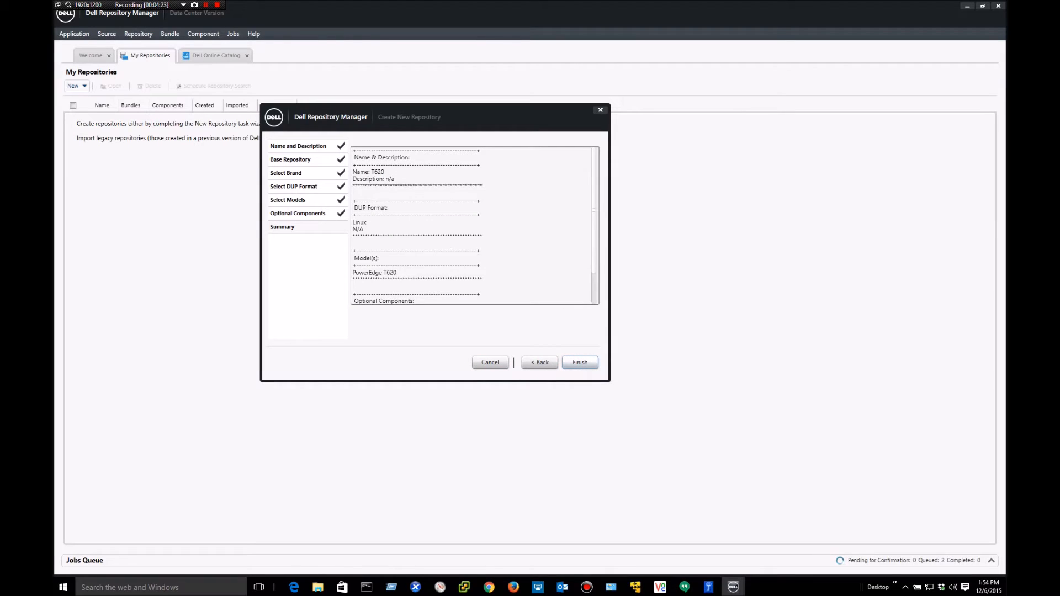
# - Create the T620 repository and start deployment tools for its 1.95 GB Linux bundle
pyautogui.click(580, 364)
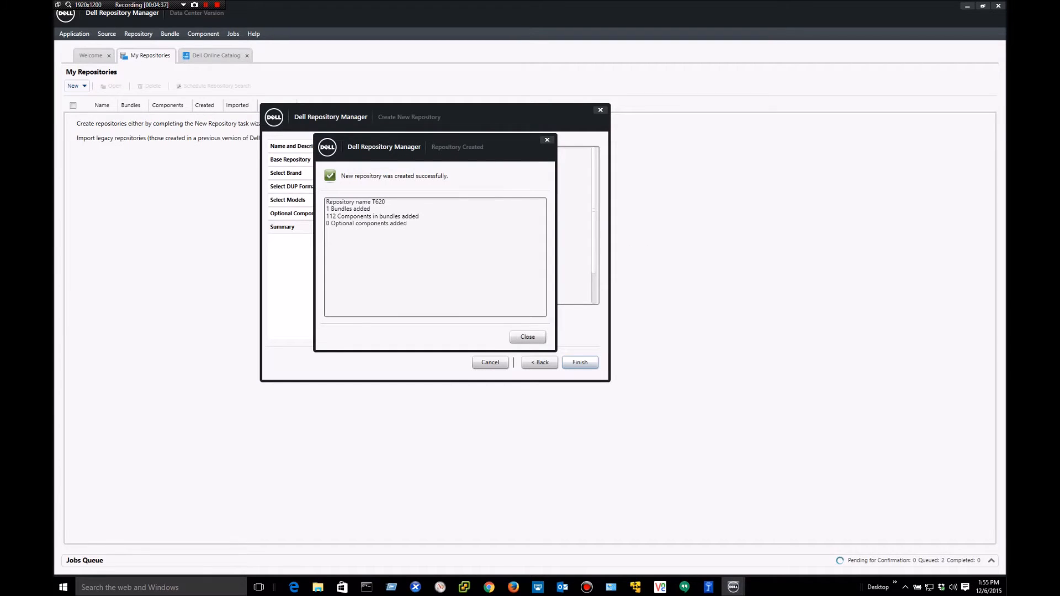
pyautogui.click(527, 337)
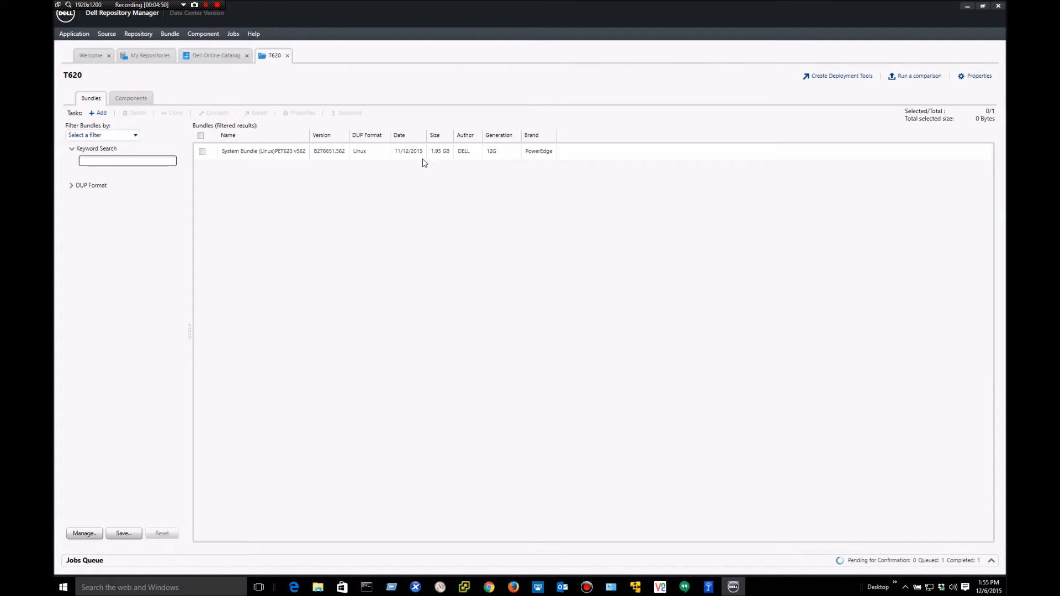
pyautogui.click(202, 152)
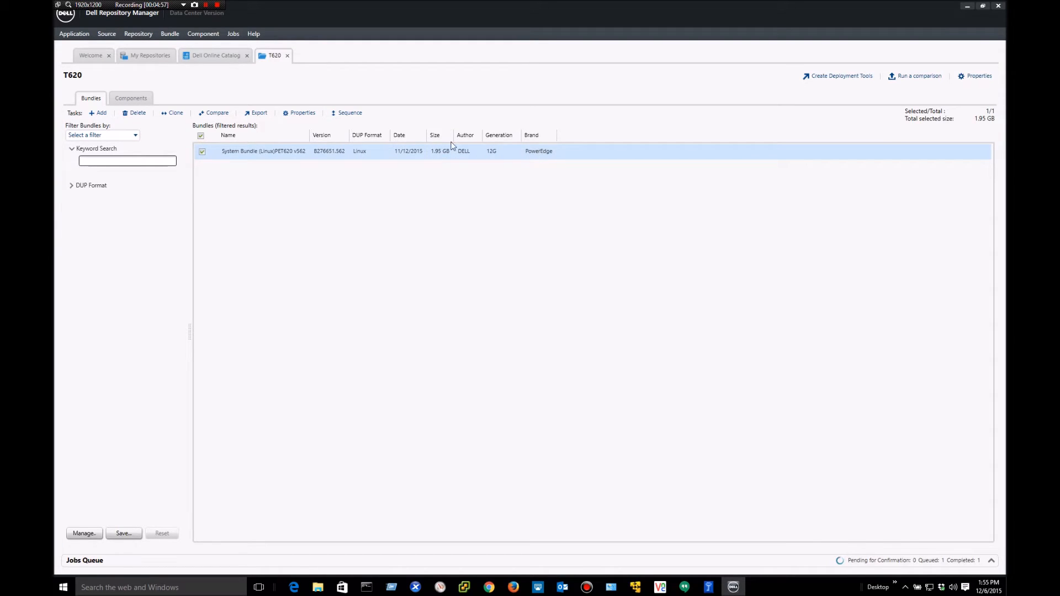
pyautogui.click(261, 114)
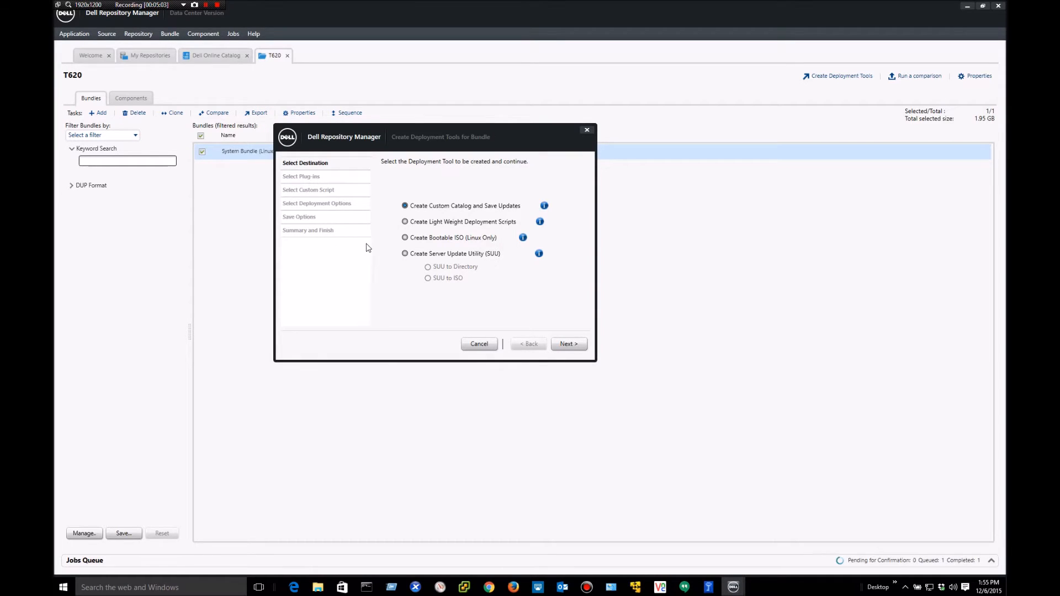
# - Select 'Create Bootable ISO (Linux Only)' as the export type and proceed to the plug-in step
pyautogui.click(406, 238)
pyautogui.click(569, 346)
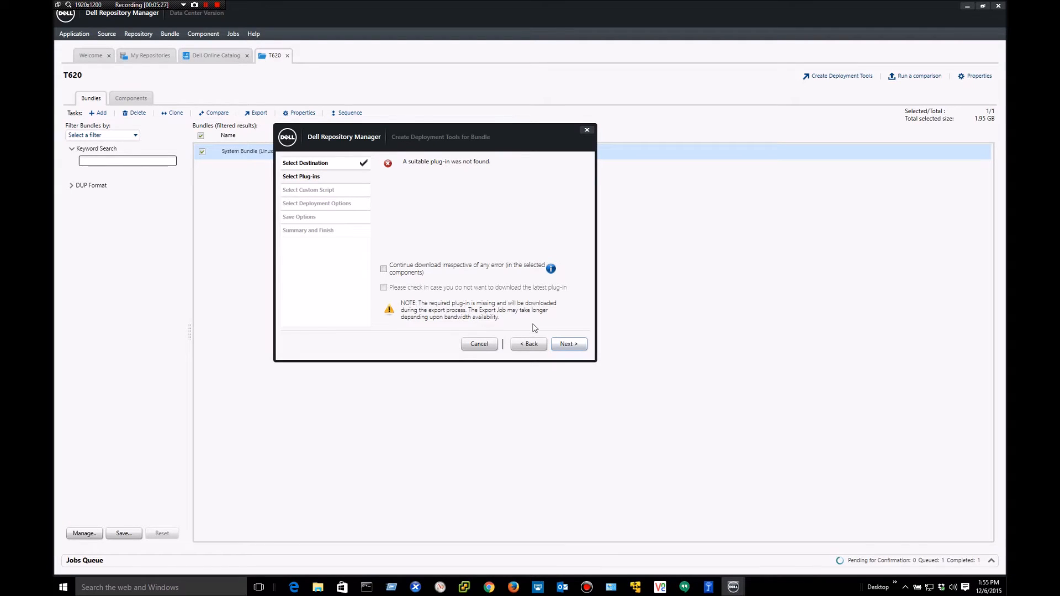
# - Create a new Desktop folder named T620 and confirm it as the ISO output folder
pyautogui.click(566, 345)
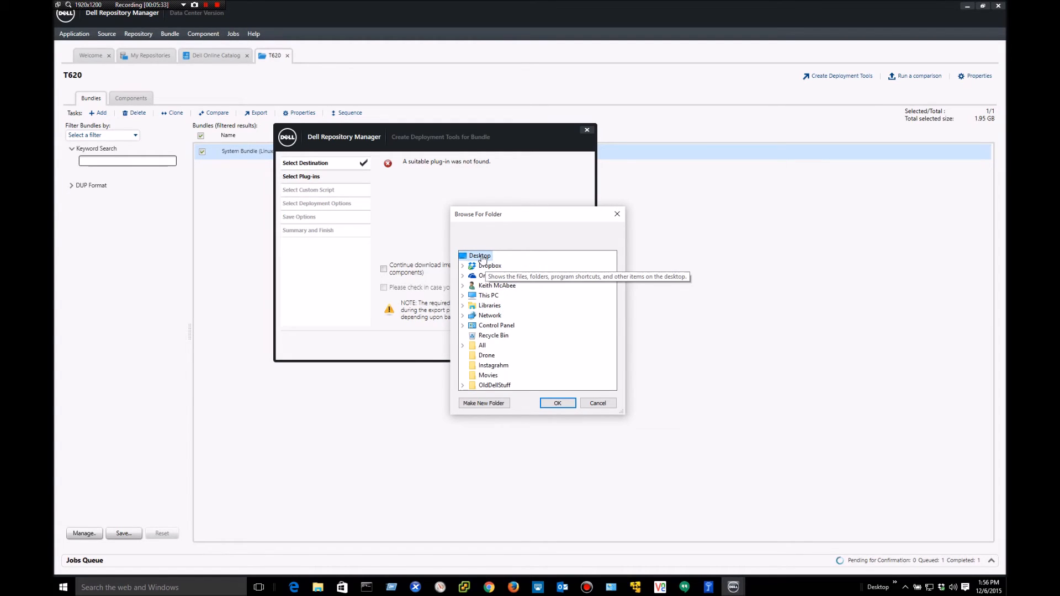
pyautogui.click(490, 404)
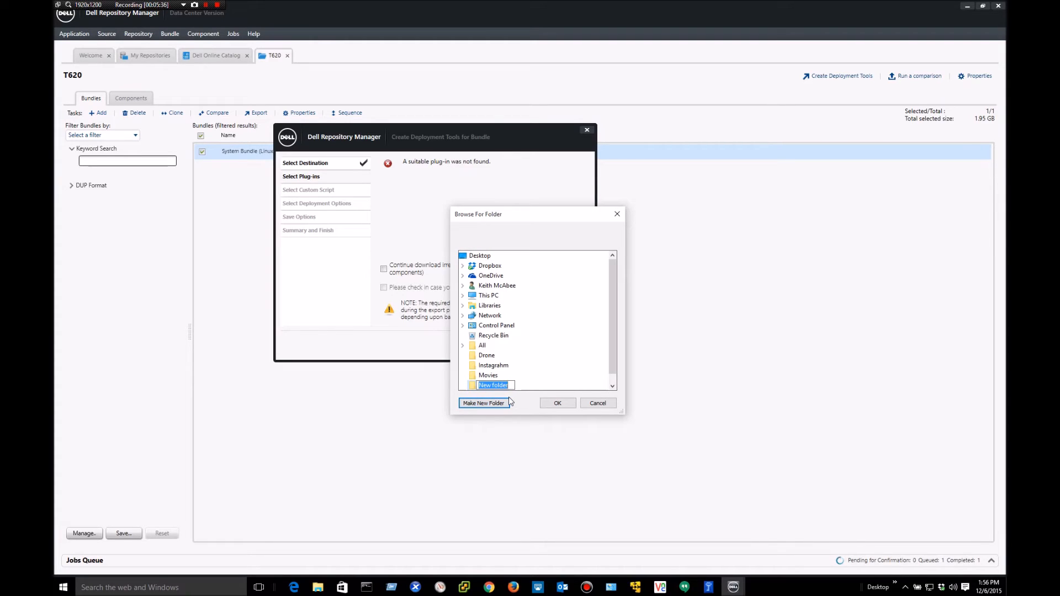
pyautogui.write('T620')
pyautogui.click(597, 357)
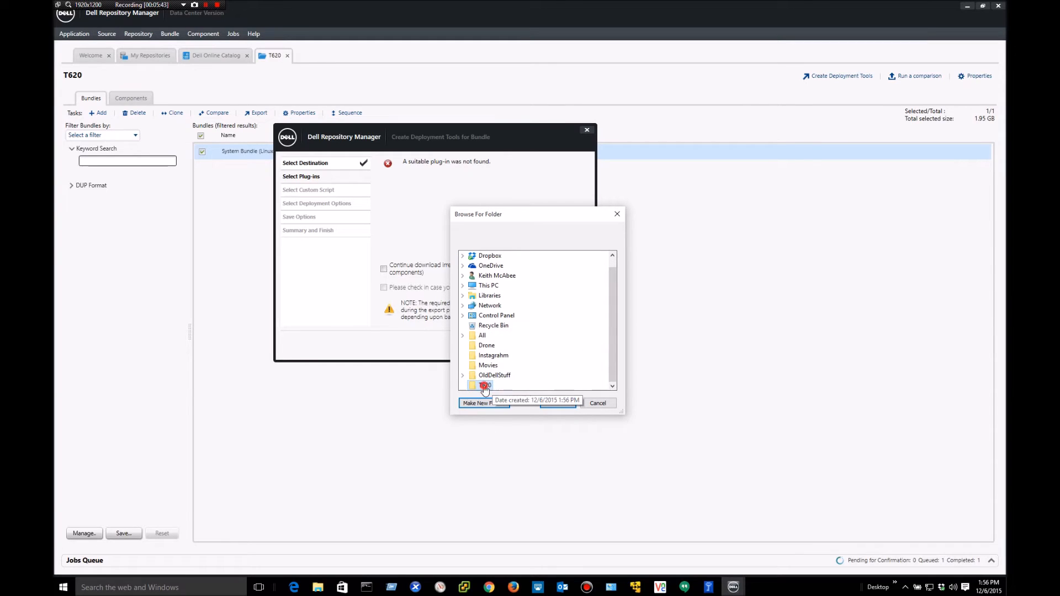
pyautogui.click(557, 404)
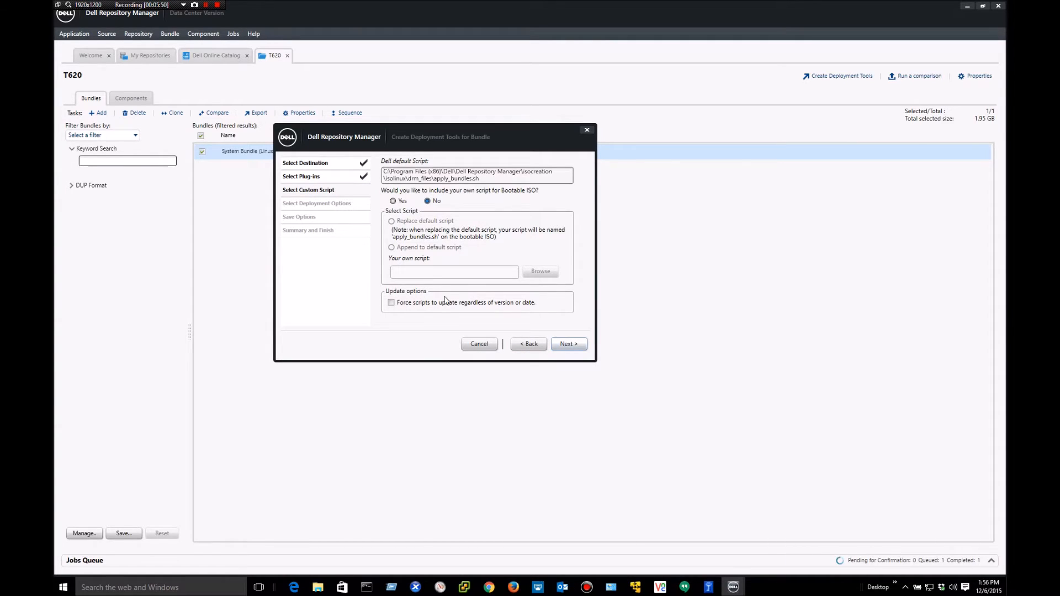
# - Review the export summary and script options, then finish to queue the bootable ISO export
pyautogui.click(569, 348)
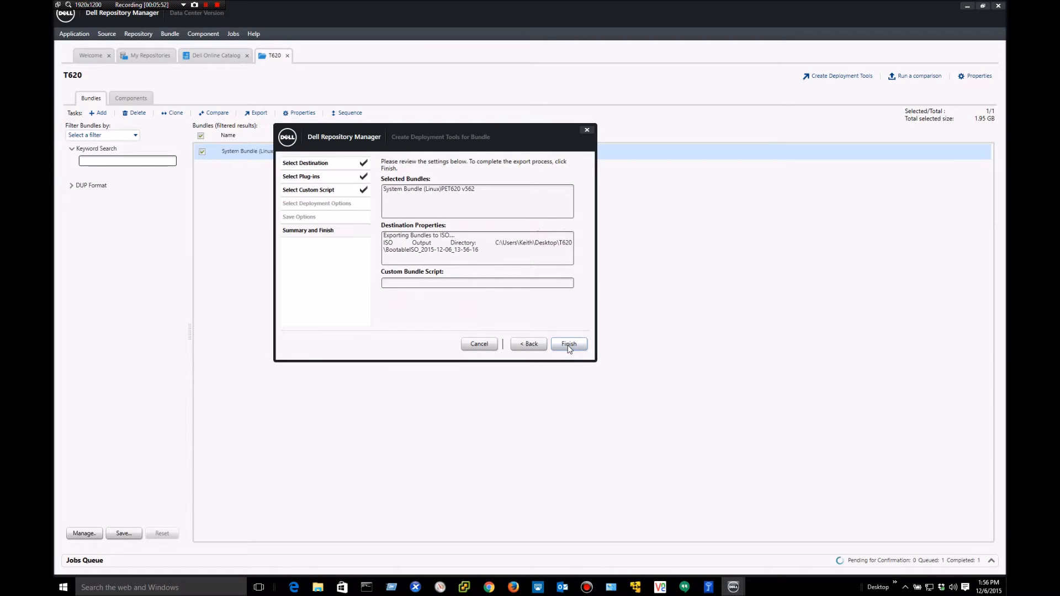
pyautogui.click(525, 348)
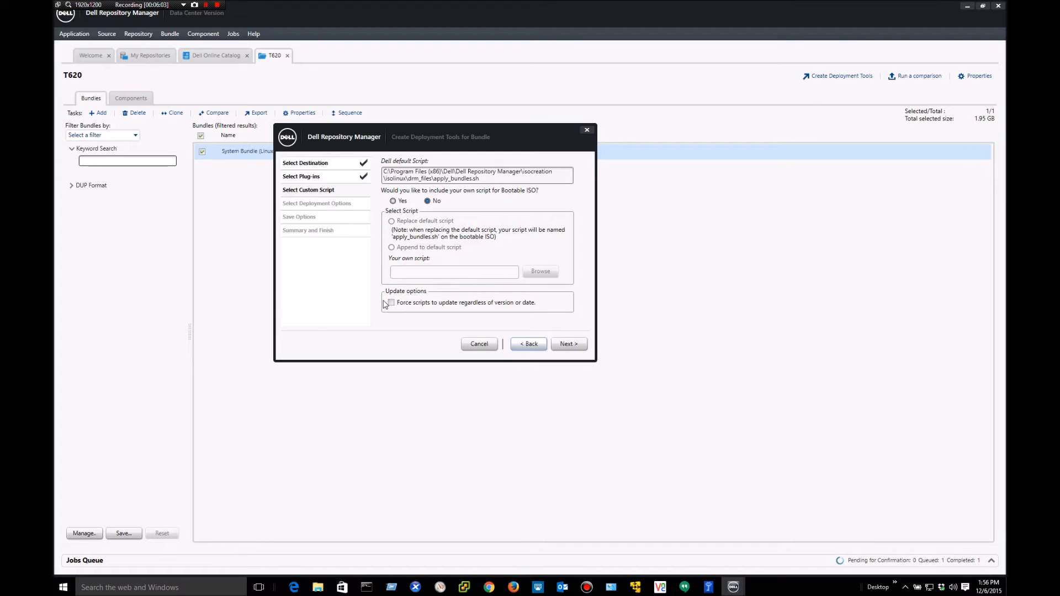
pyautogui.click(568, 348)
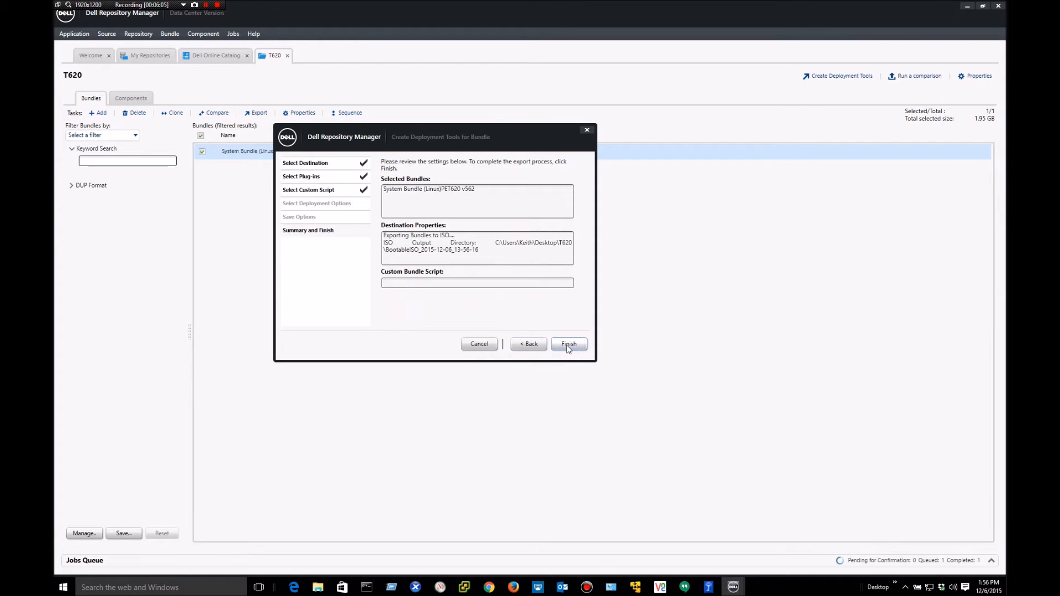
pyautogui.click(568, 348)
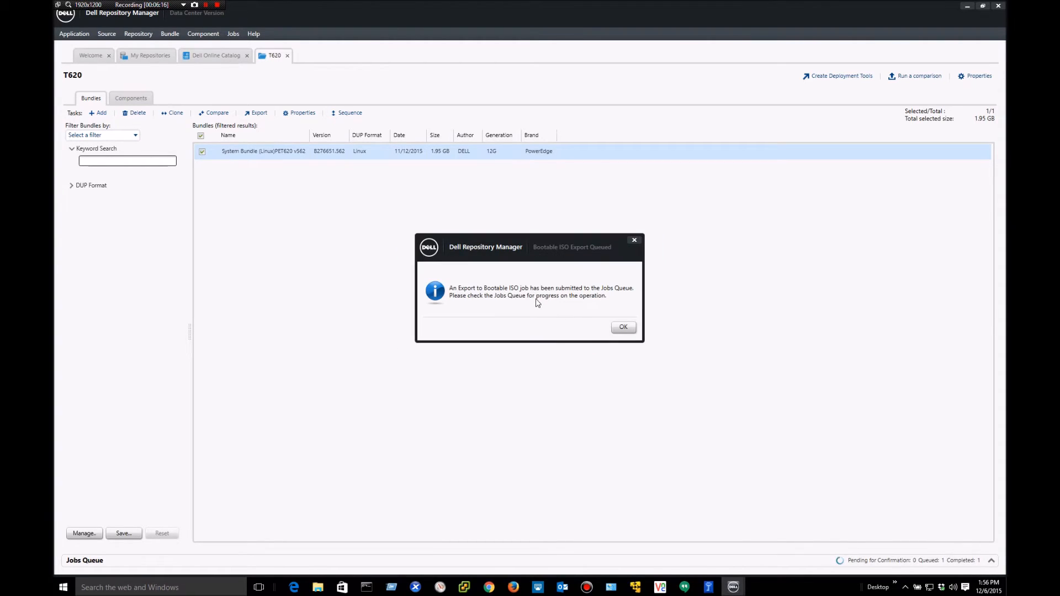
pyautogui.click(623, 328)
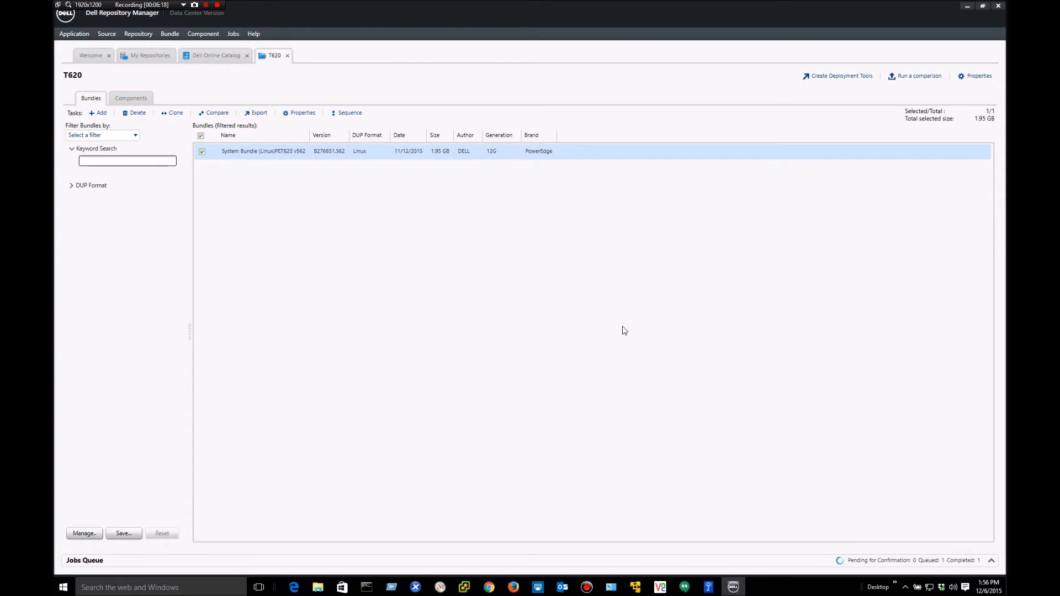
# - Verify the Export to Bootable ISO job reached 100% in the Jobs Queue, then minimize Repository Manager
pyautogui.click(233, 34)
pyautogui.click(350, 369)
pyautogui.click(991, 560)
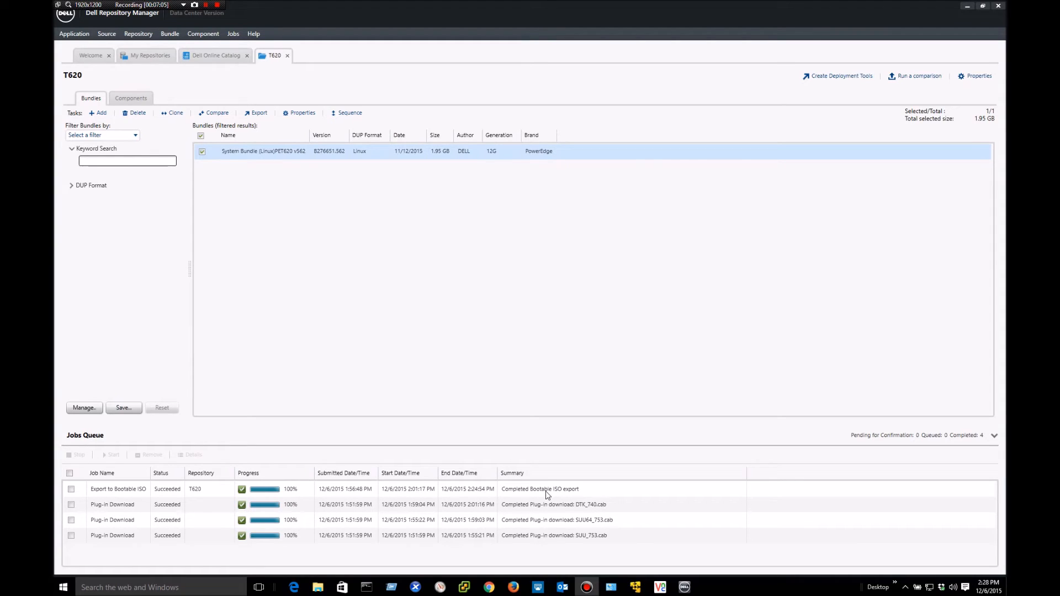
pyautogui.click(967, 8)
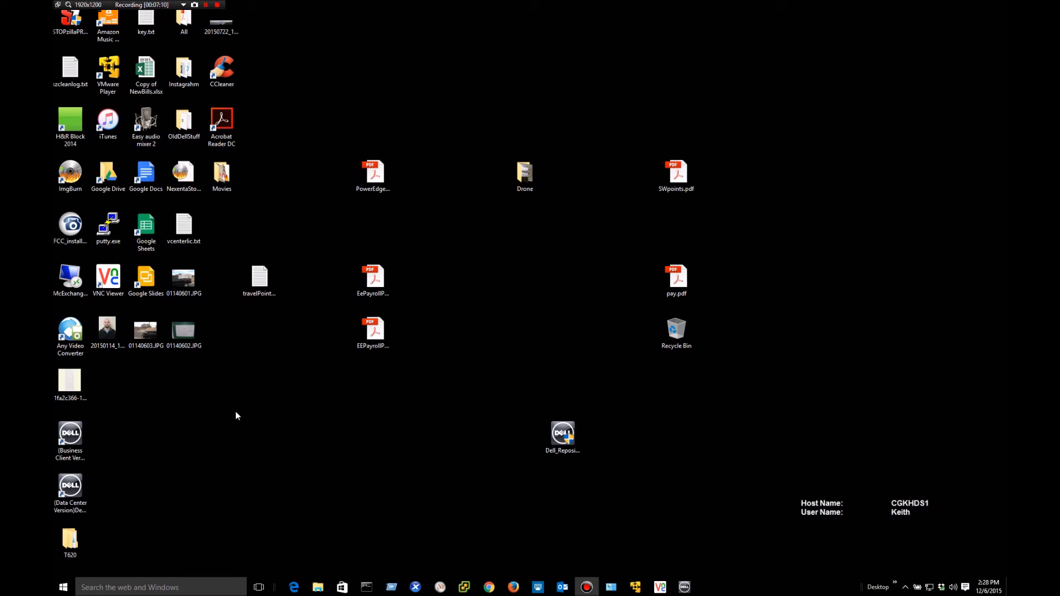
# - Open Desktop\T620\BootableISO to locate linuxiso.iso (2,275,642 KB), then launch Chrome
pyautogui.doubleClick(80, 539)
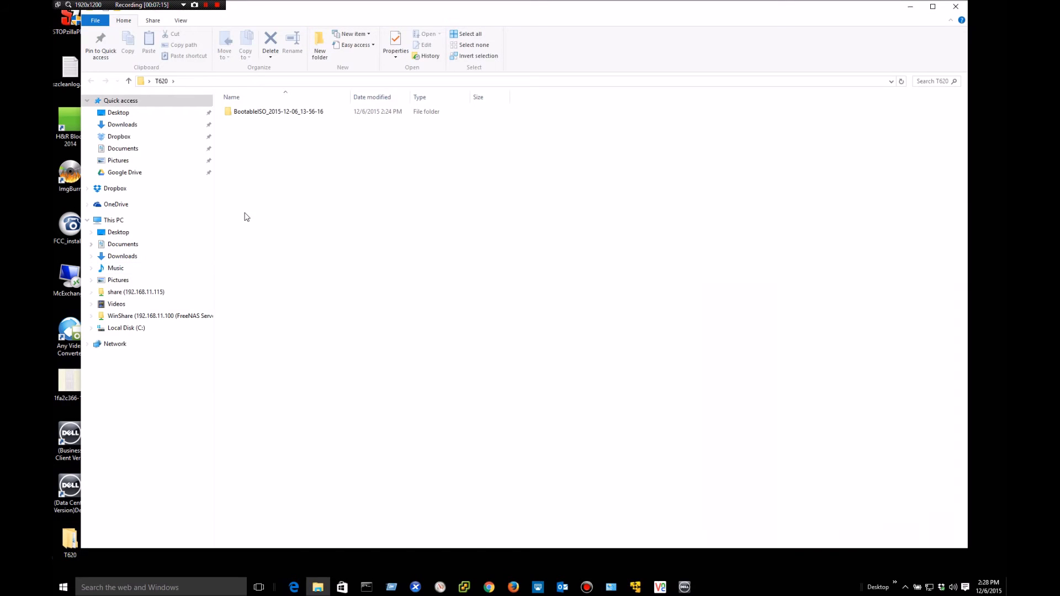
pyautogui.click(247, 115)
pyautogui.doubleClick(247, 115)
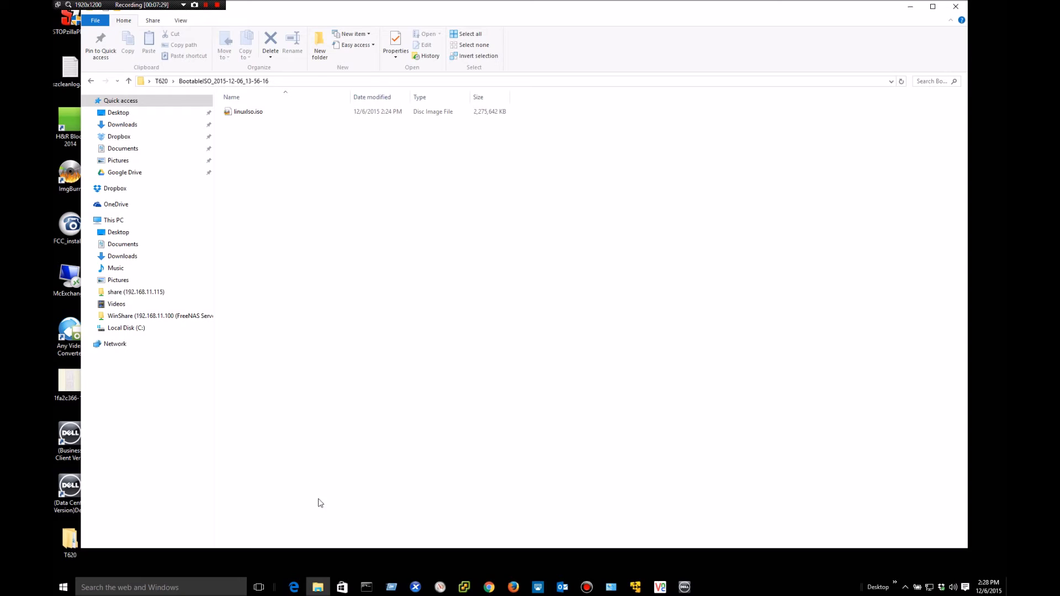
pyautogui.click(489, 589)
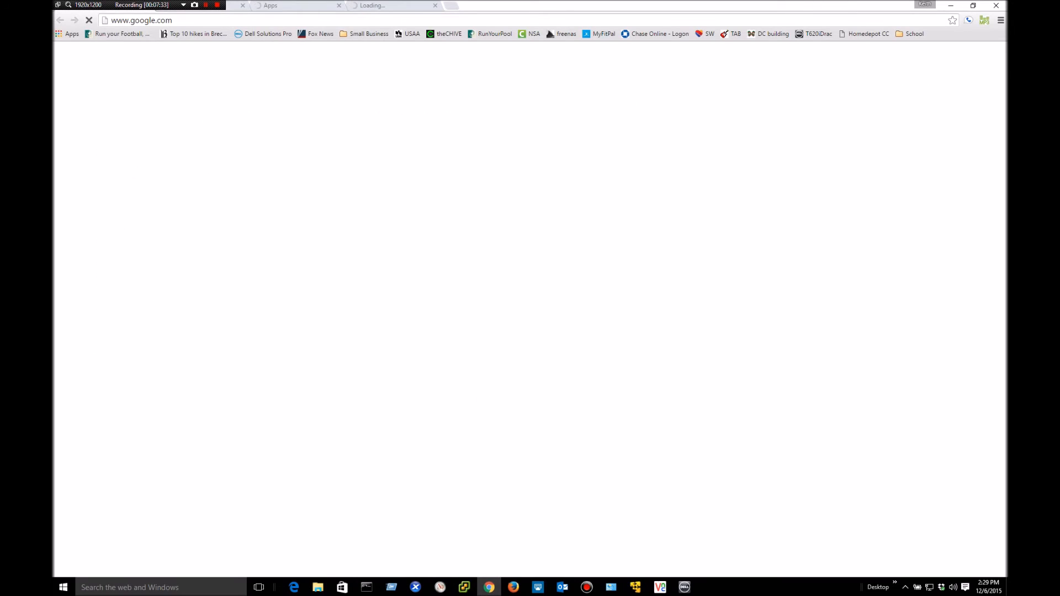
# - Load the T620iDrac bookmark and proceed past the certificate warning to 192.168.11.103
pyautogui.click(816, 34)
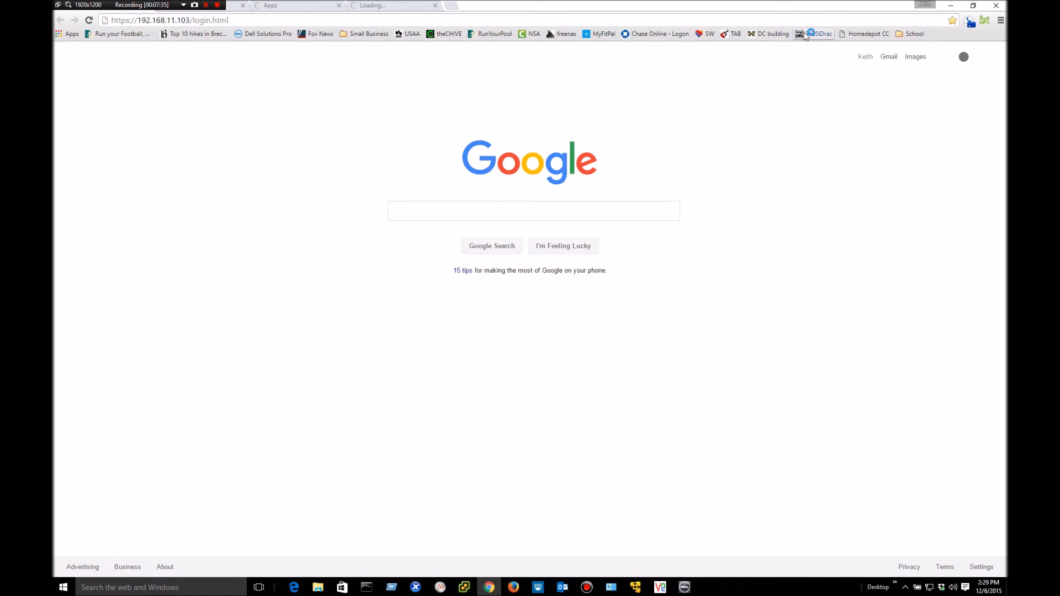
pyautogui.click(817, 35)
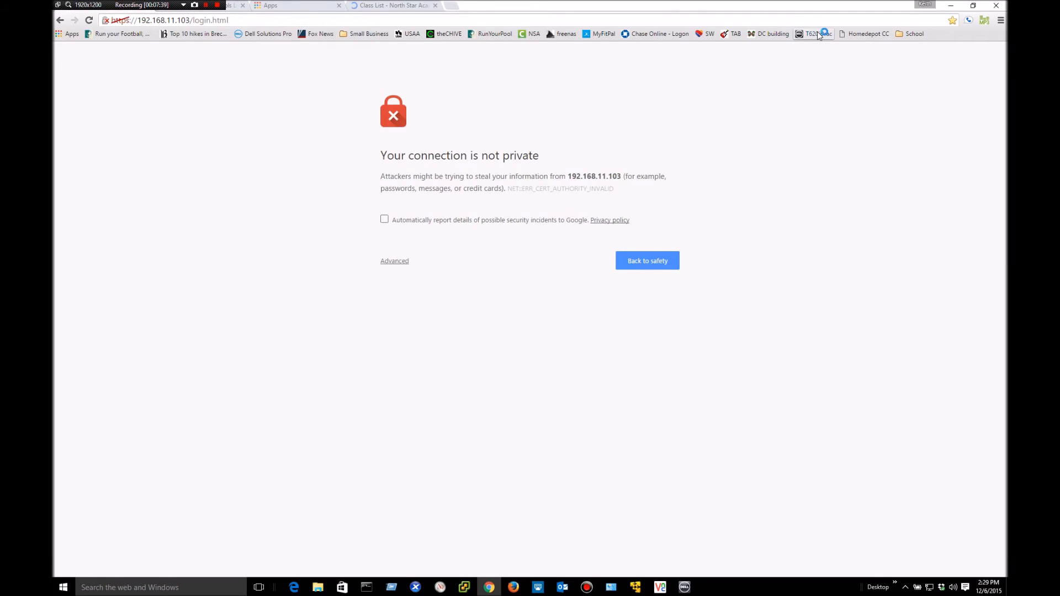
pyautogui.click(403, 260)
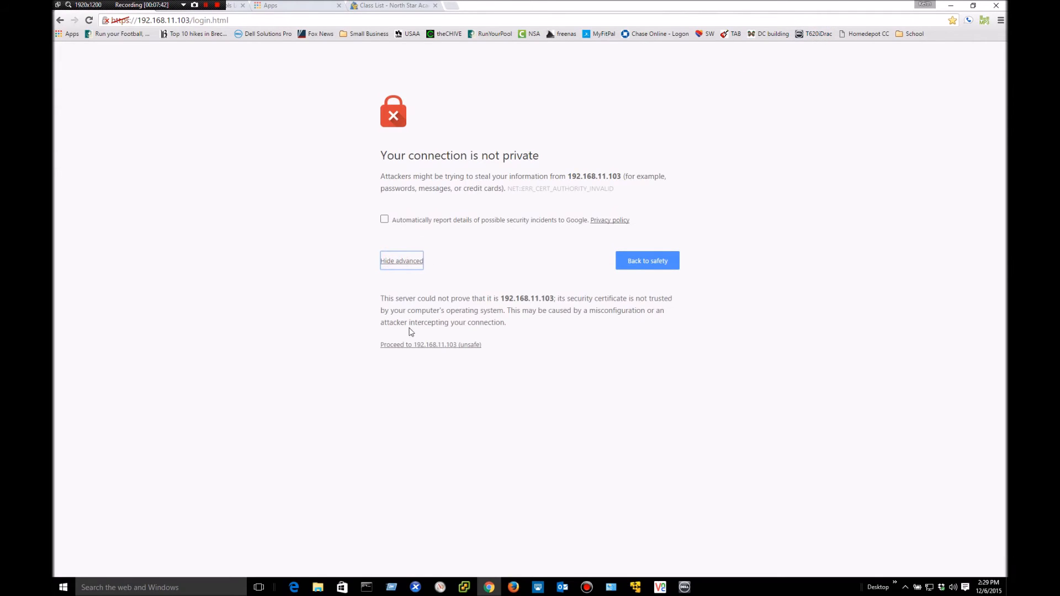
pyautogui.click(412, 346)
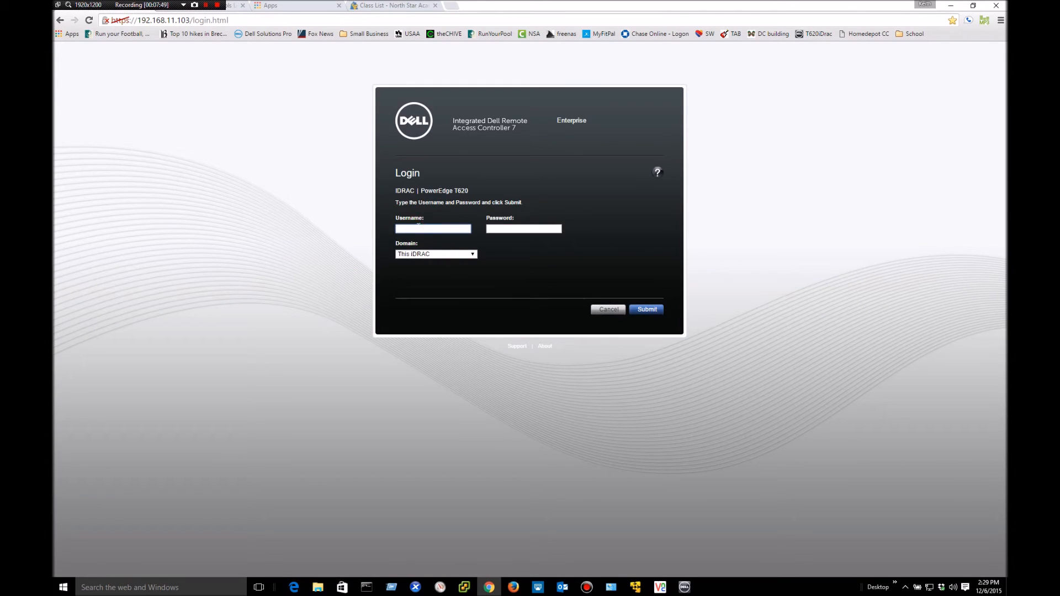
# - Sign in to iDRAC7 with username root and the account password
pyautogui.write('root')
pyautogui.press('Tab')
pyautogui.write('•••••')
pyautogui.press('Return')
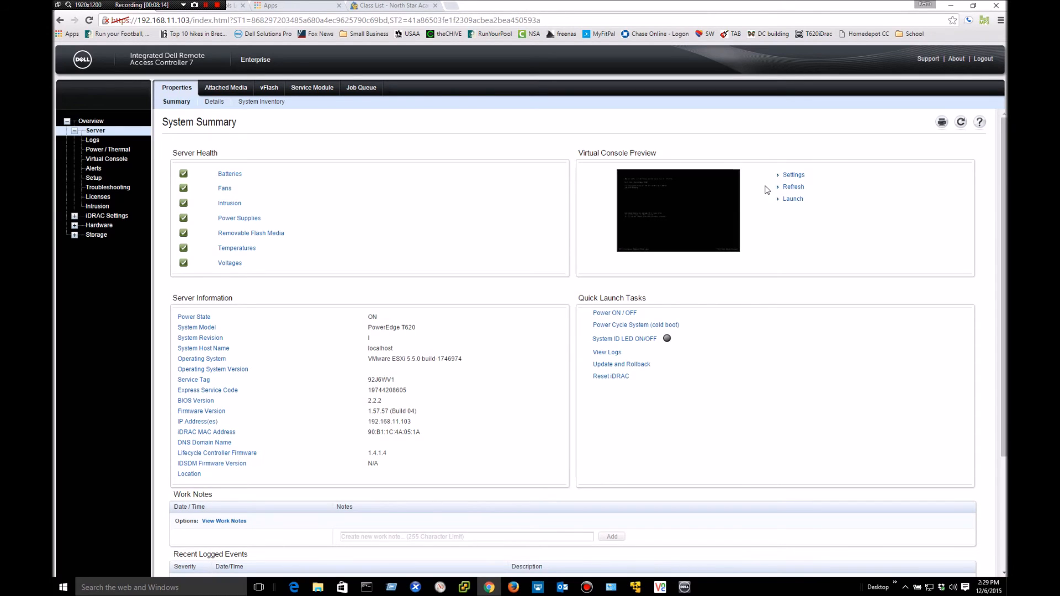
# - Launch the Virtual Console, defer the Java update, and accept the security and run prompts
pyautogui.click(791, 200)
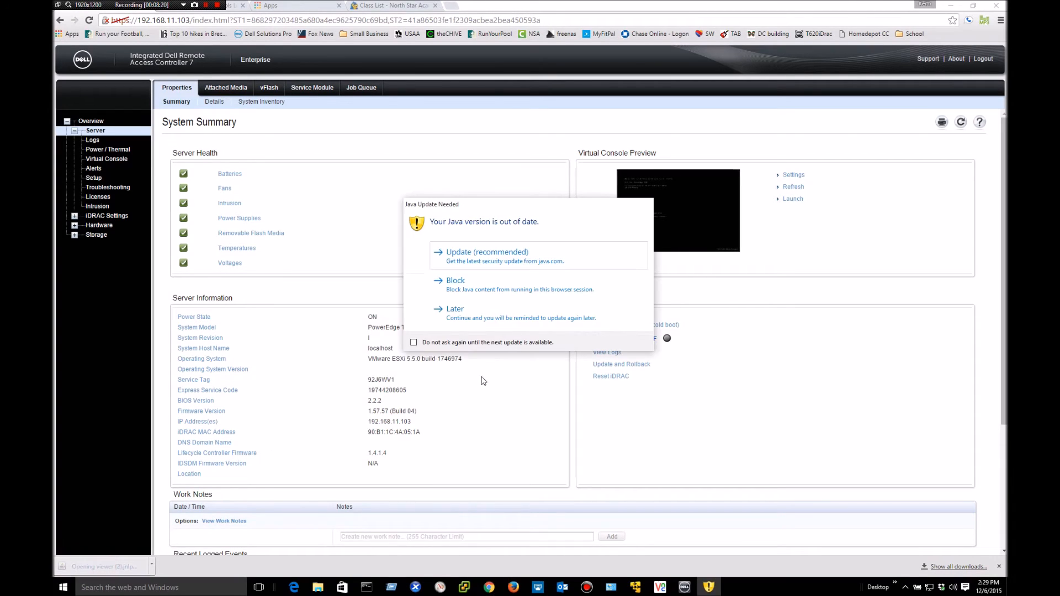
pyautogui.click(459, 310)
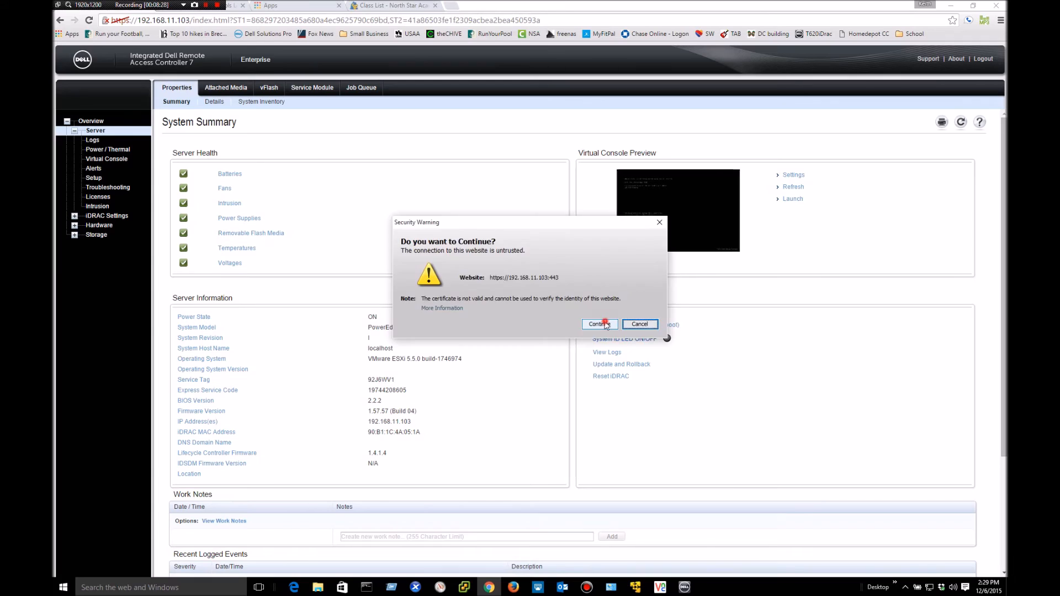
pyautogui.click(600, 324)
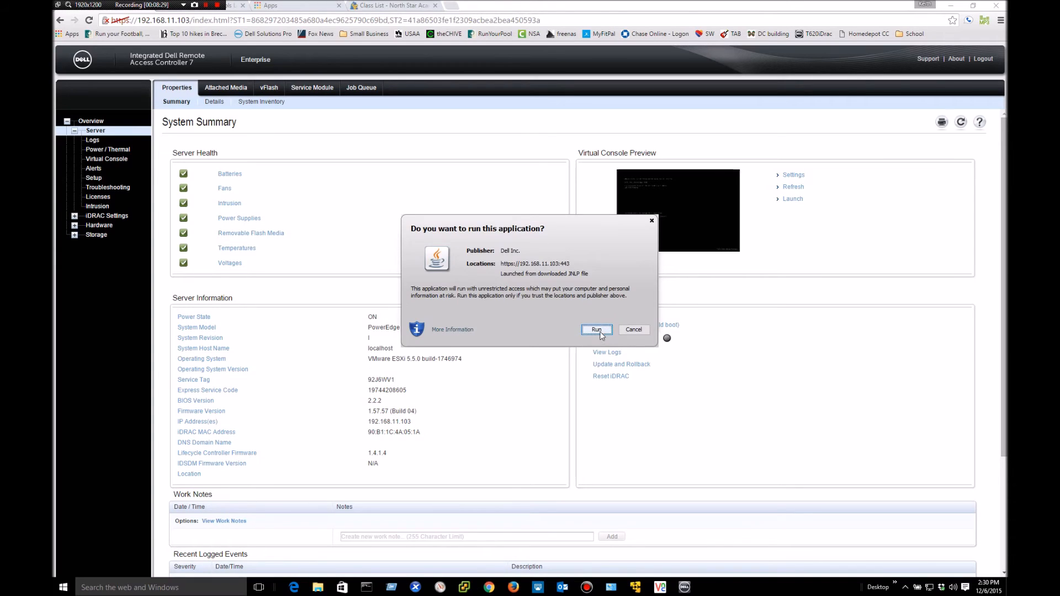
pyautogui.click(600, 330)
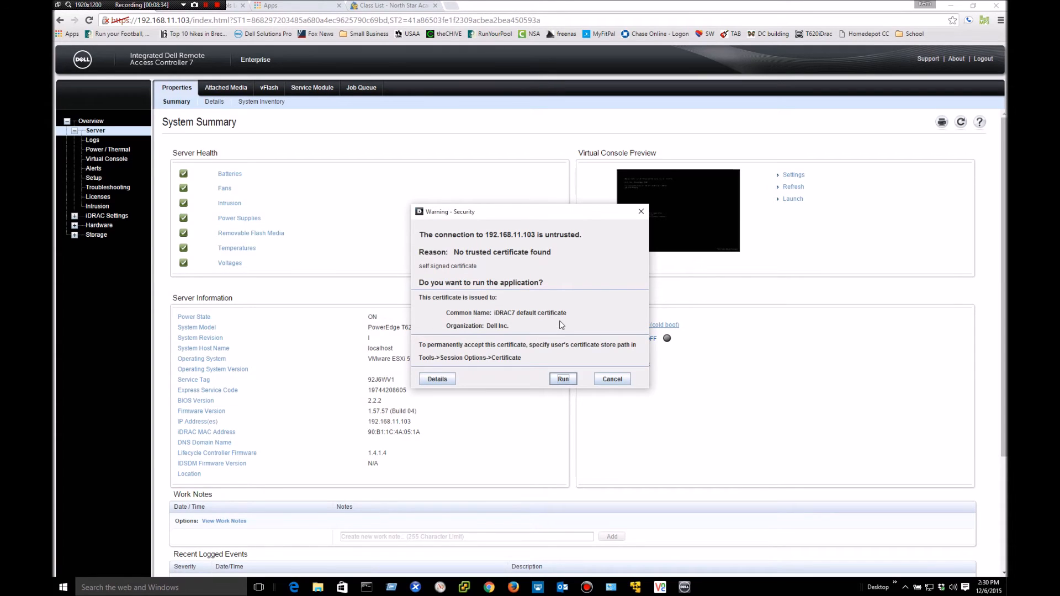
pyautogui.click(565, 380)
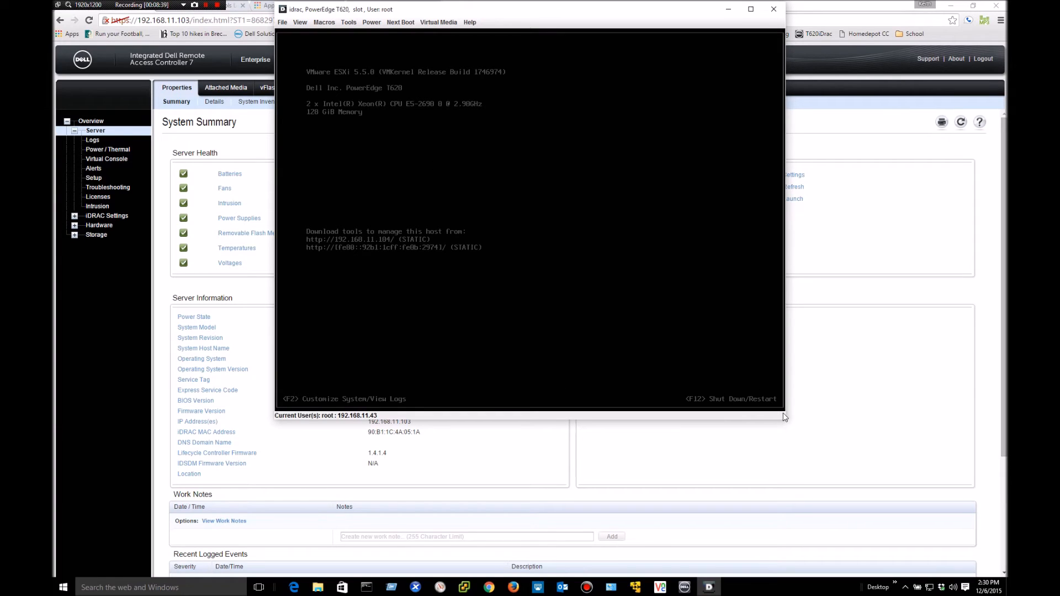
# - Enlarge and maximize the Virtual Console window to fill the screen
pyautogui.moveTo(785, 417); pyautogui.dragTo(895, 499)
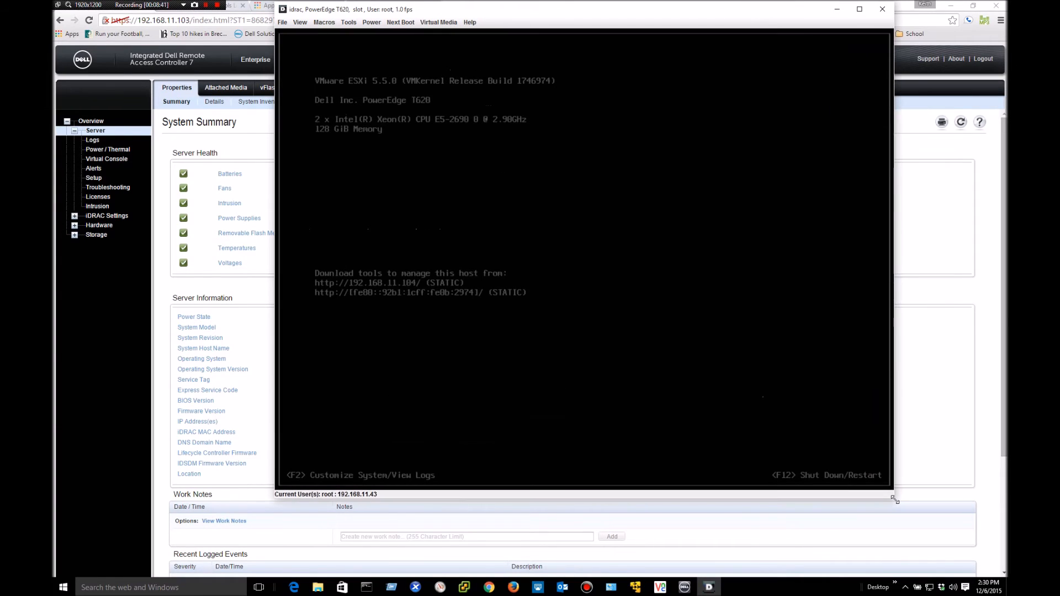
pyautogui.moveTo(505, 8); pyautogui.dragTo(469, 51)
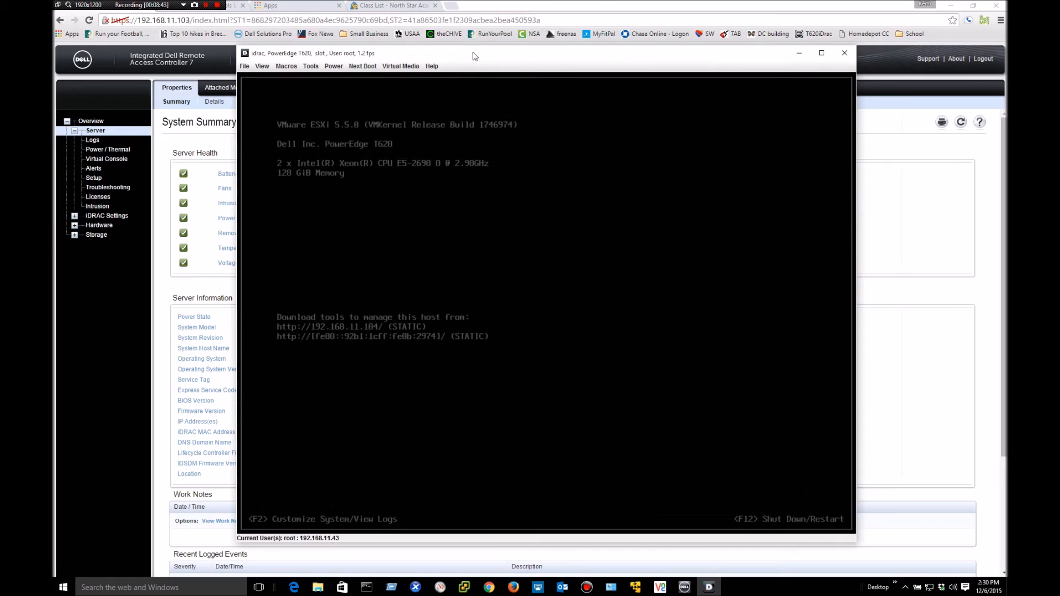
pyautogui.click(822, 54)
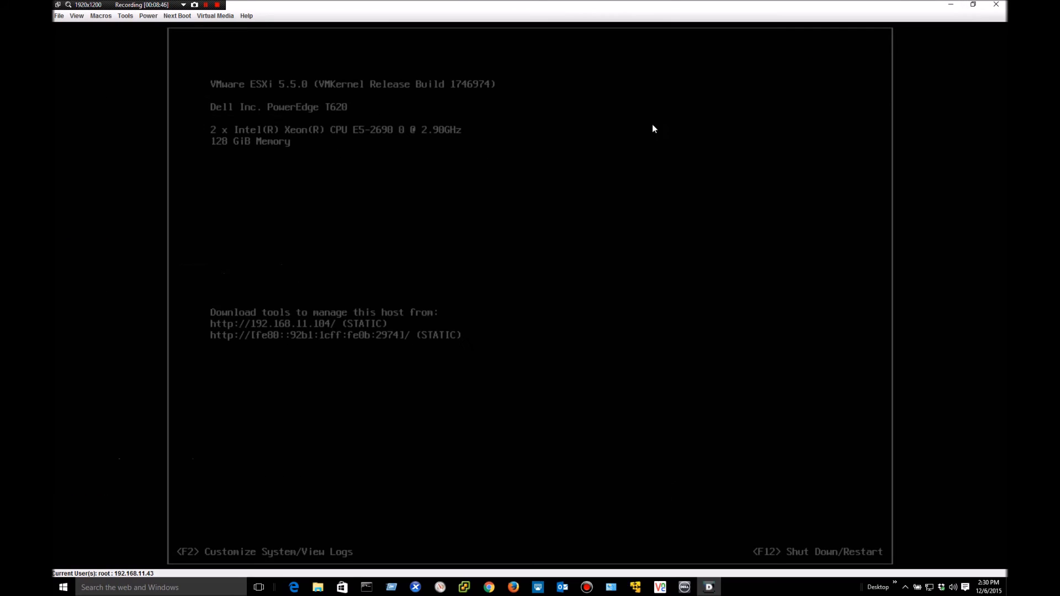
# - Set the server's Next Boot device to Virtual CD/DVD/ISO
pyautogui.click(174, 16)
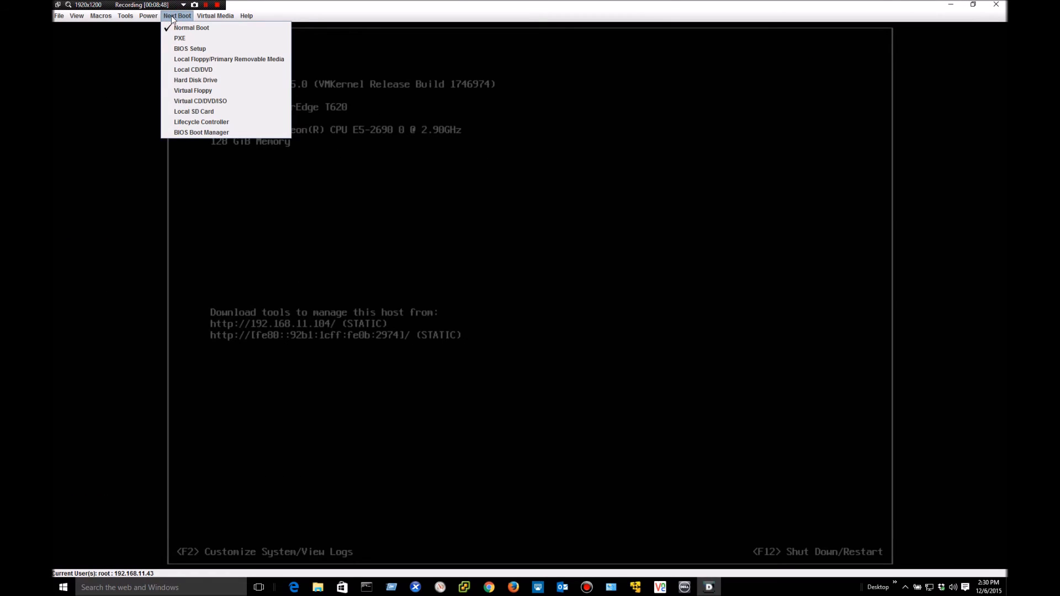
pyautogui.click(192, 101)
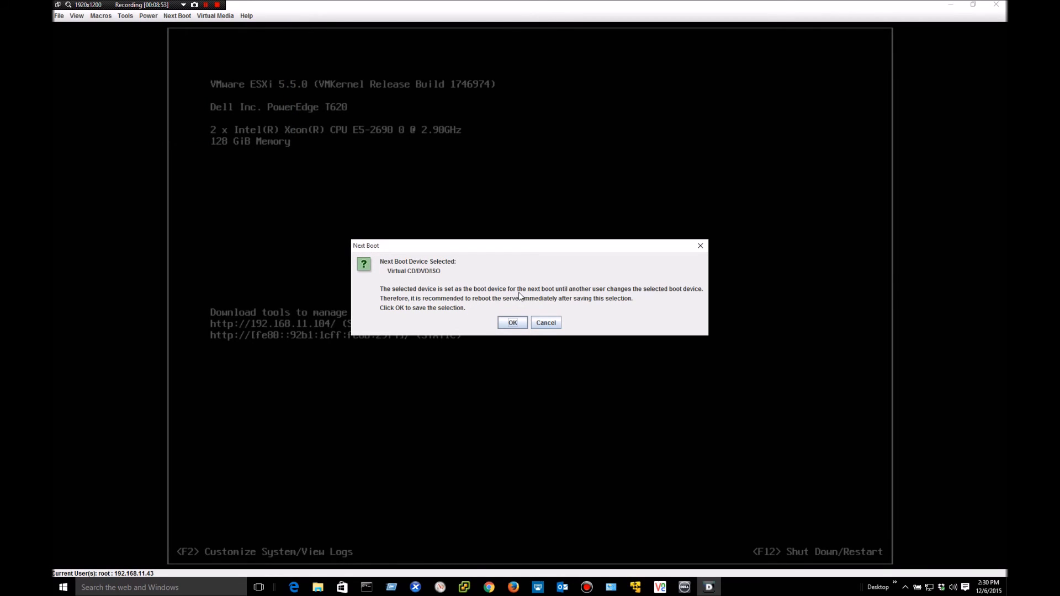
pyautogui.click(512, 323)
pyautogui.click(215, 16)
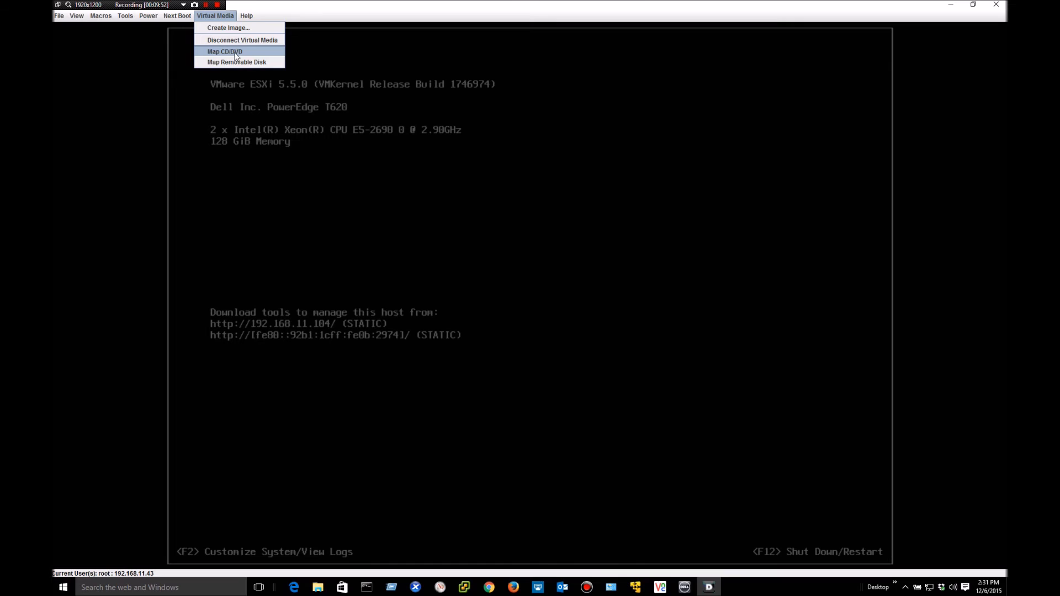
# - Map linuxIso.iso from Desktop\T620\BootableISO_2015-12-06_13-56-16 as the virtual CD/DVD
pyautogui.click(234, 53)
pyautogui.click(608, 52)
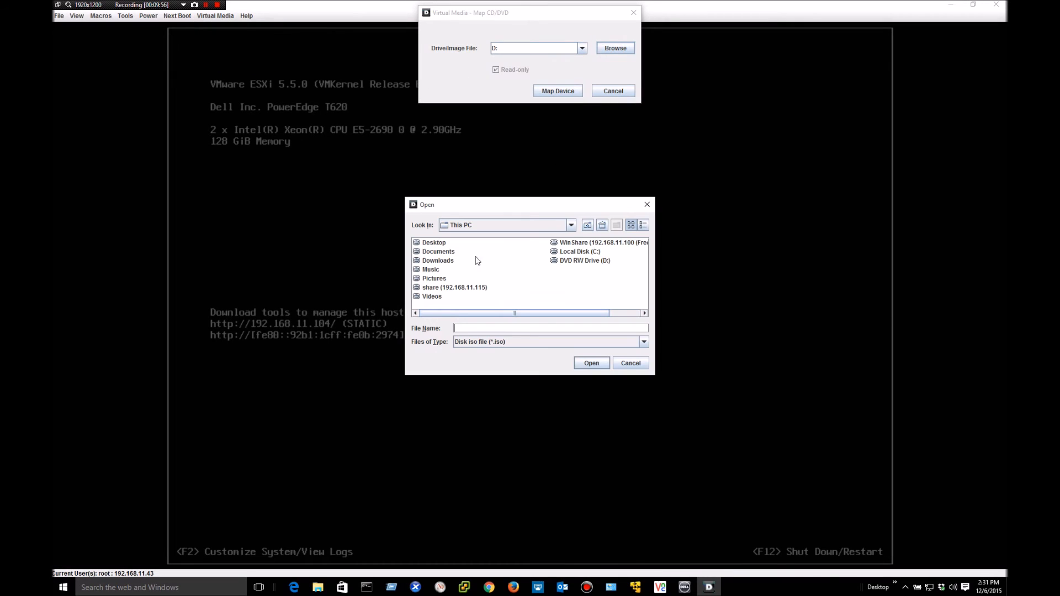
pyautogui.doubleClick(445, 243)
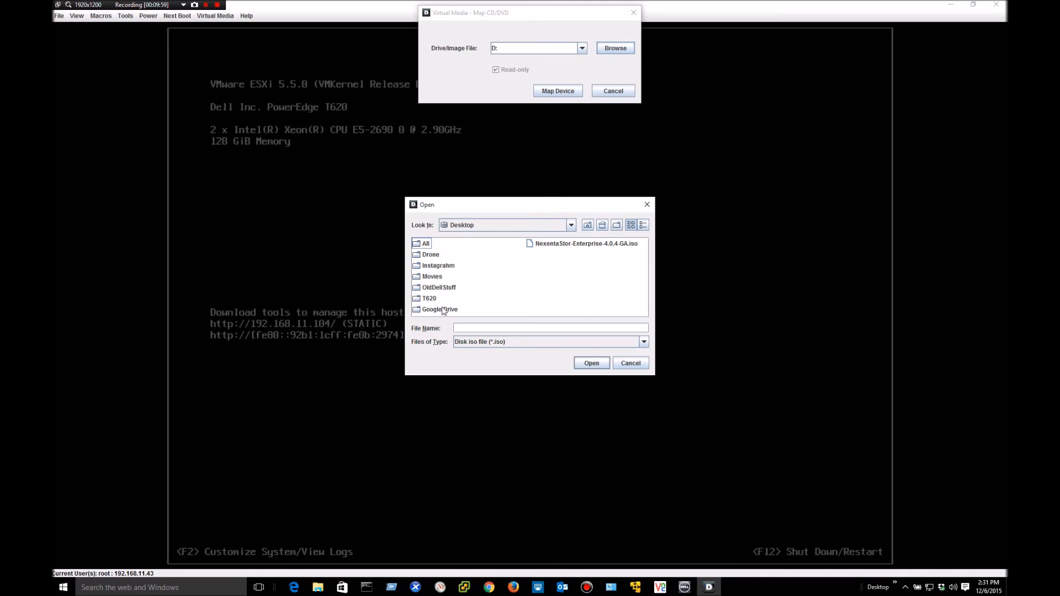
pyautogui.doubleClick(429, 298)
pyautogui.click(457, 244)
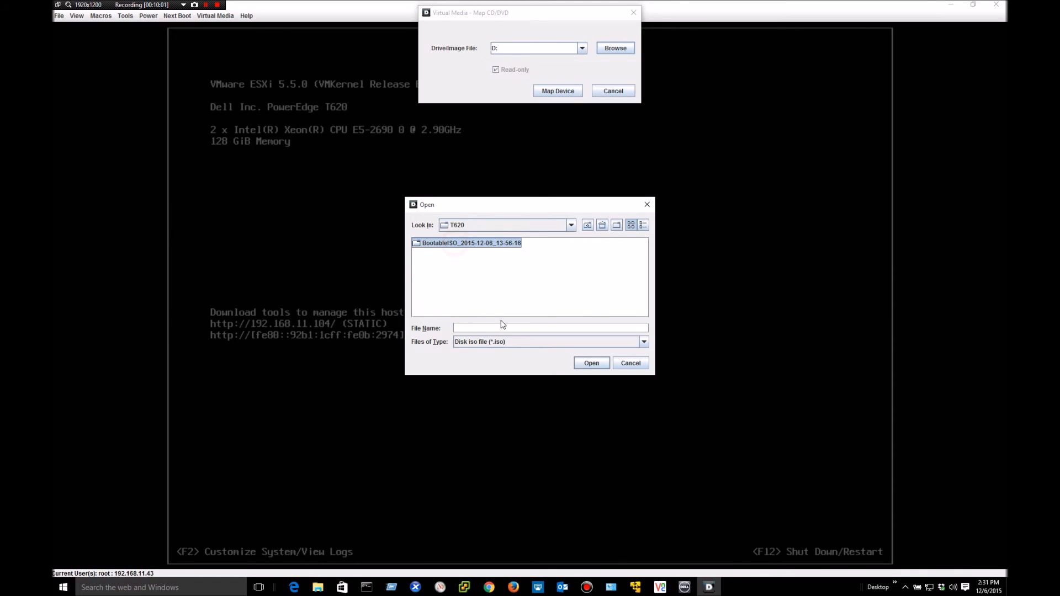
pyautogui.click(588, 368)
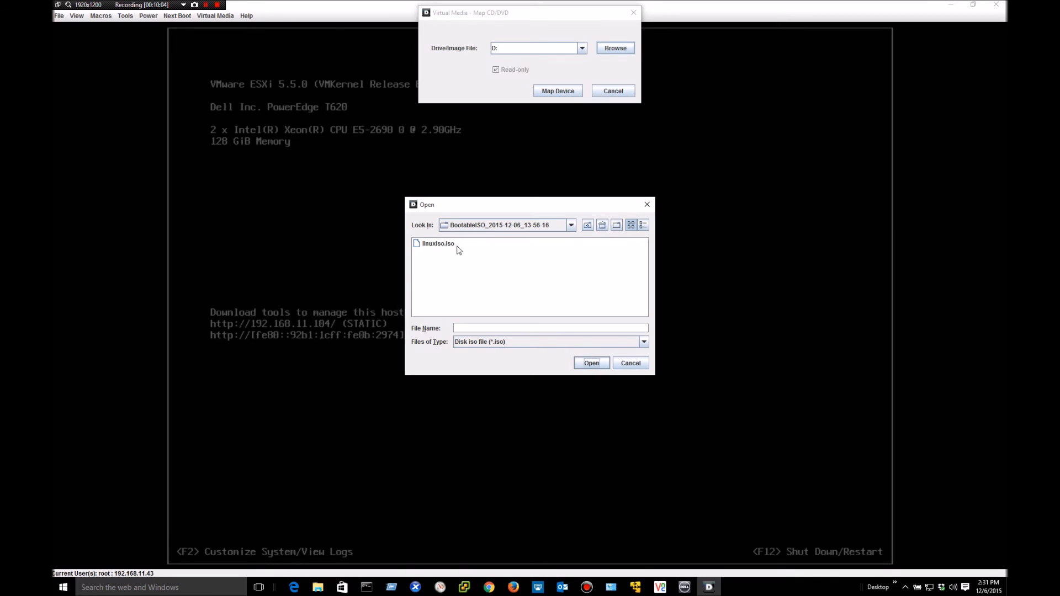
pyautogui.click(451, 244)
pyautogui.click(590, 362)
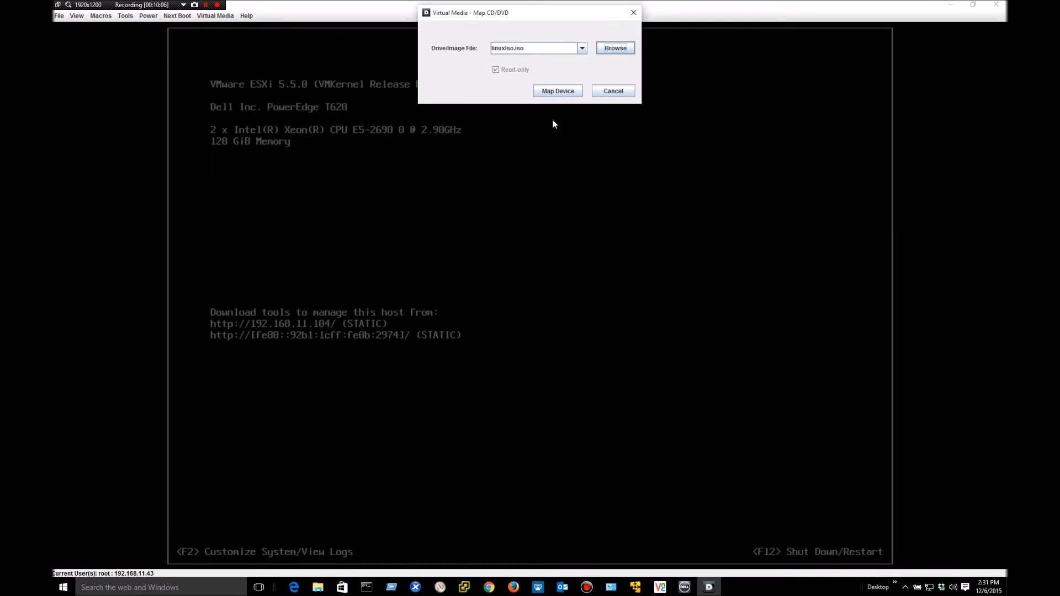
pyautogui.click(541, 92)
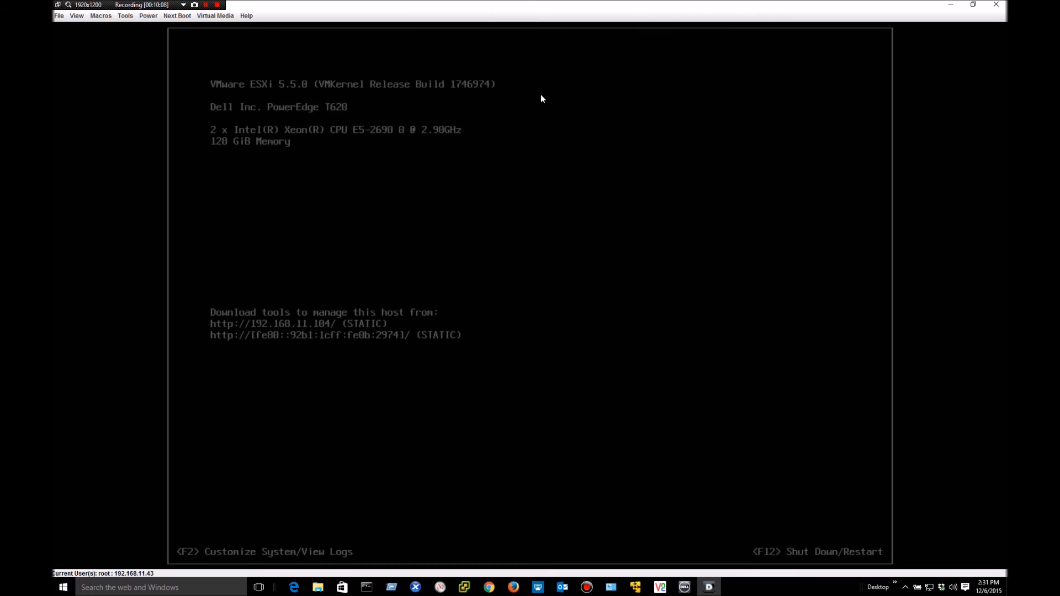
# - Confirm linuxIso.iso is mapped and next boot is Virtual CD/DVD/ISO, then warm-reset the server
pyautogui.click(205, 17)
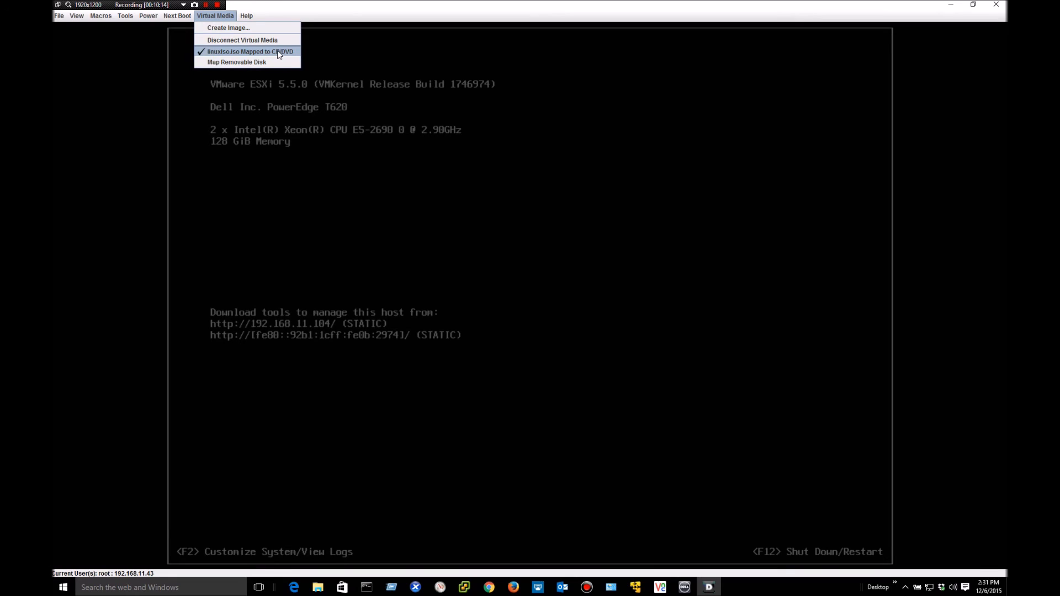
pyautogui.click(166, 16)
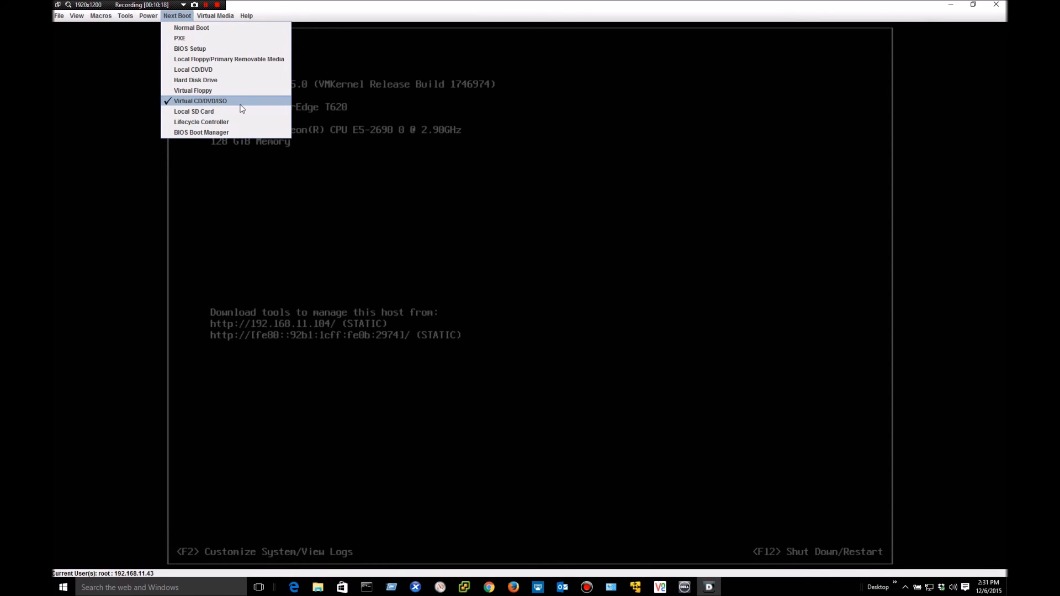
pyautogui.click(148, 15)
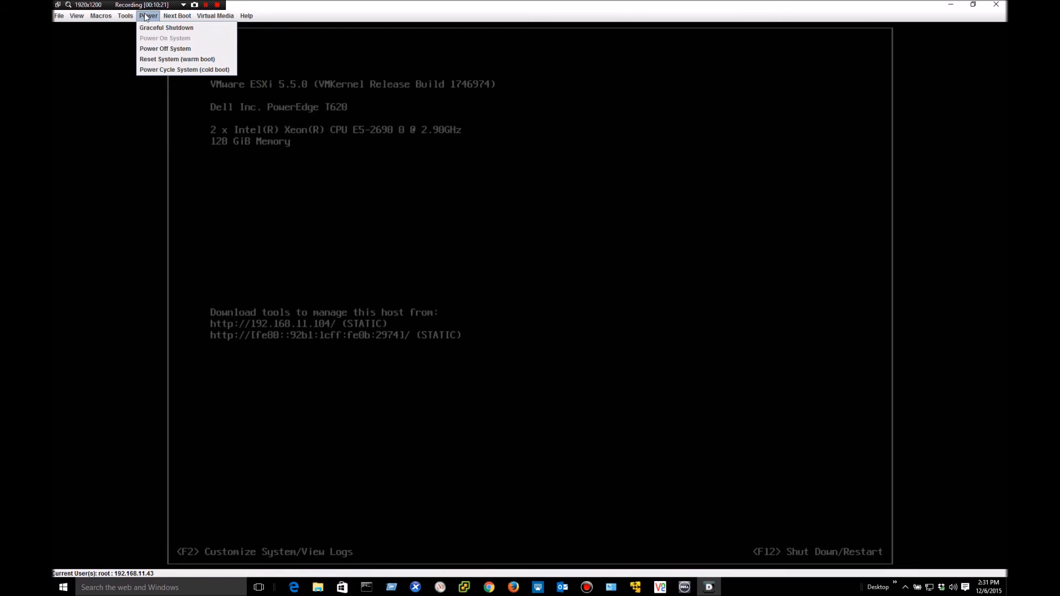
pyautogui.click(160, 59)
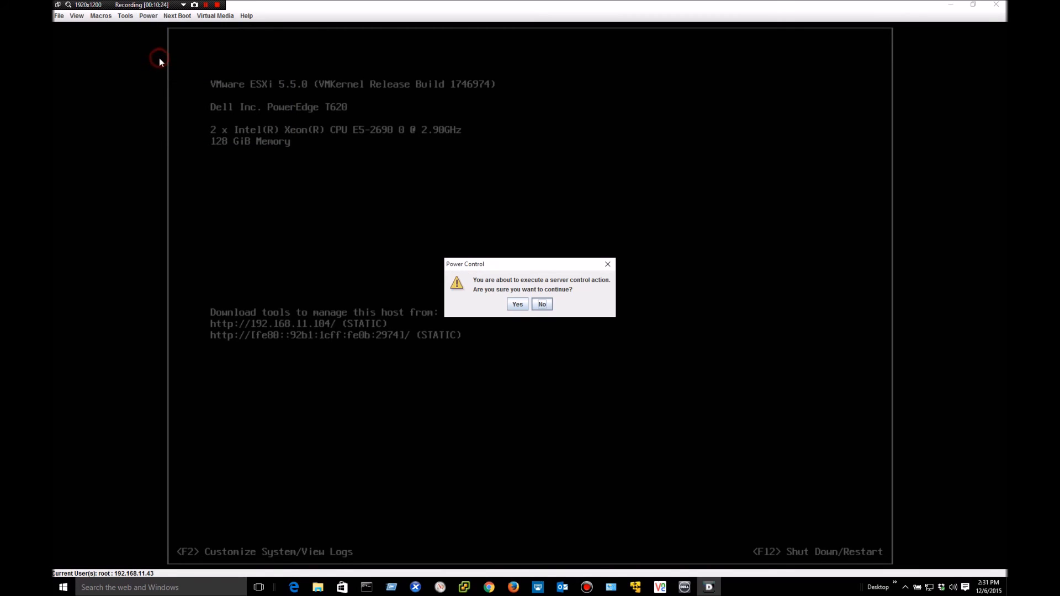
pyautogui.click(518, 306)
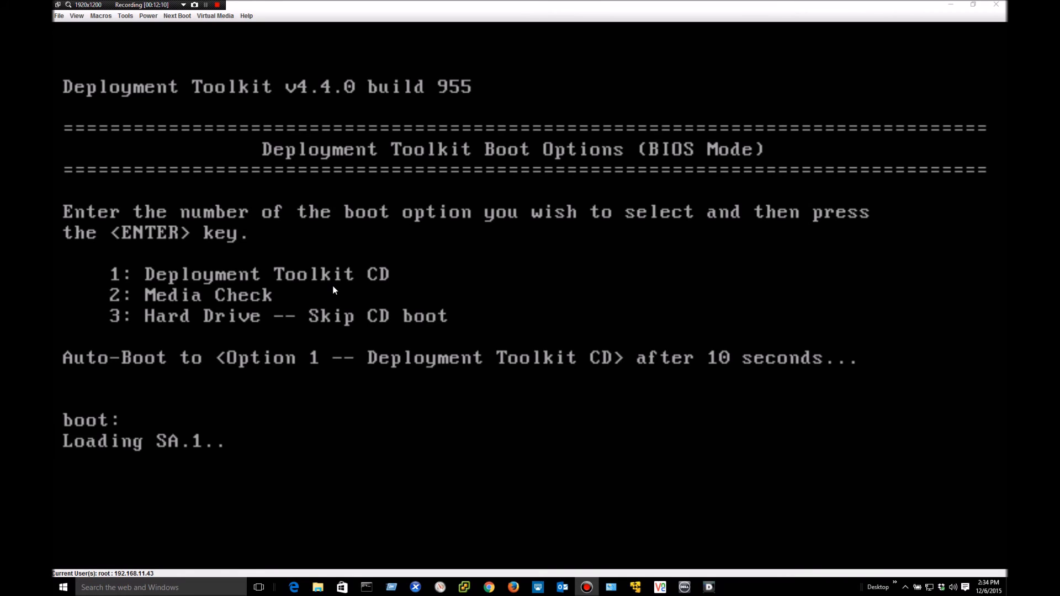
# - Focus the remote console and wait for apply_bundles.sh to finish all 112 update packages
pyautogui.click(169, 428)
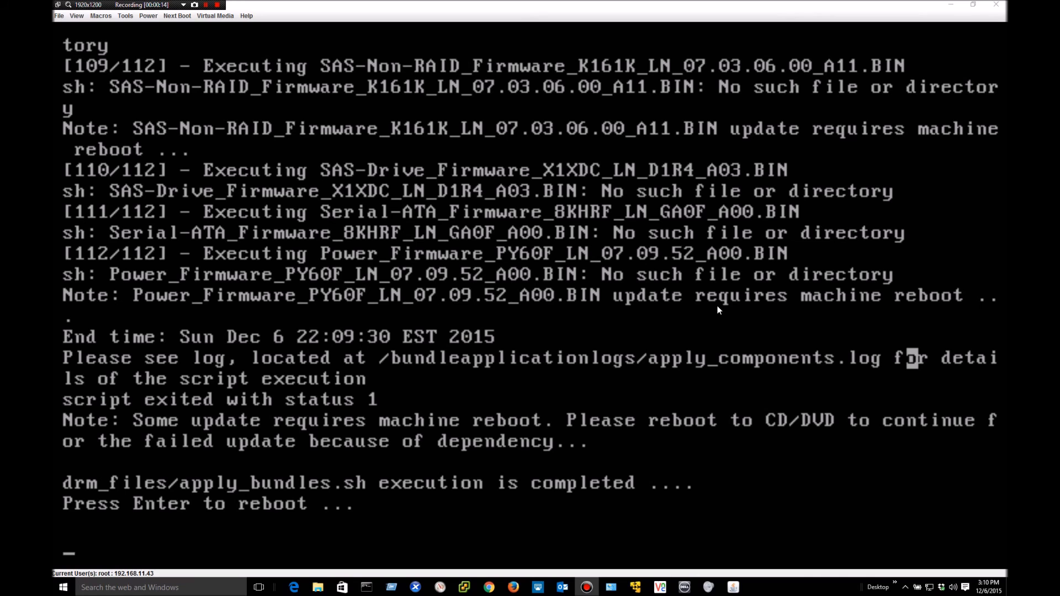
# - Reboot the server at the prompt and verify Next Boot and Virtual Media settings
pyautogui.click(223, 463)
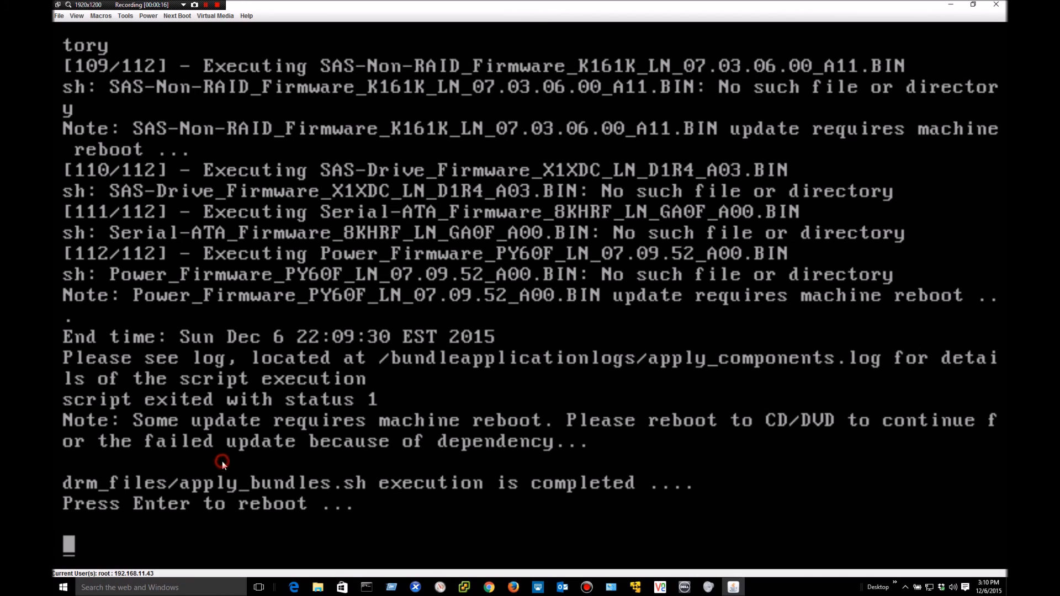
pyautogui.press('Return')
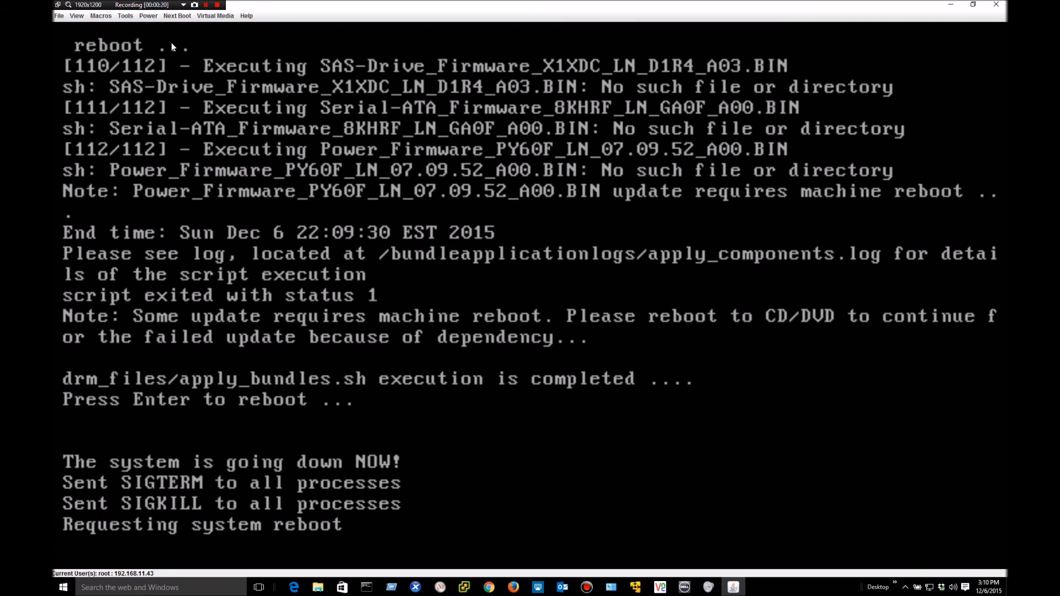
pyautogui.click(182, 17)
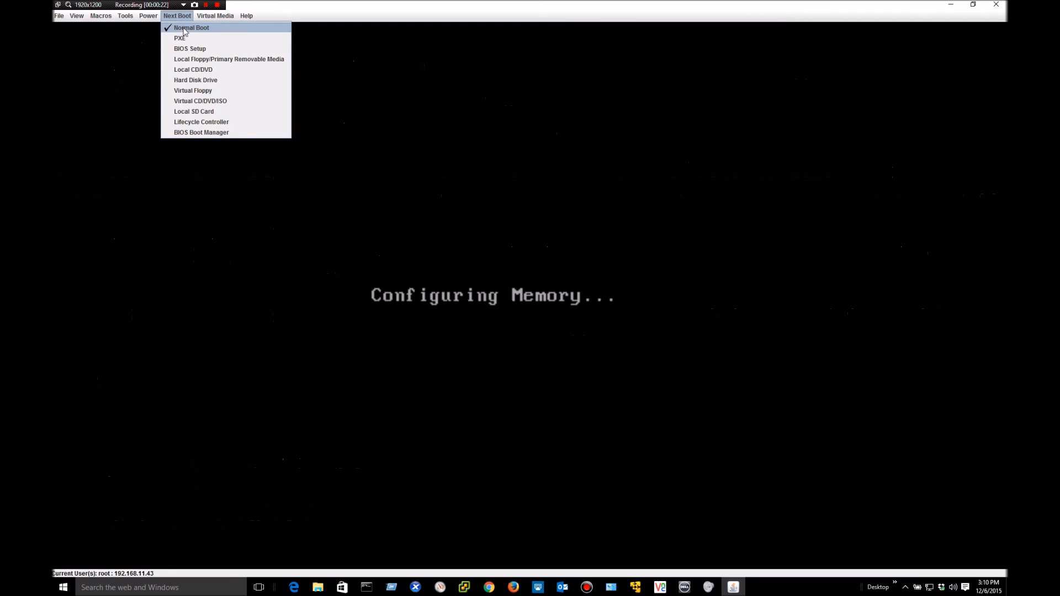
pyautogui.moveTo(215, 16)
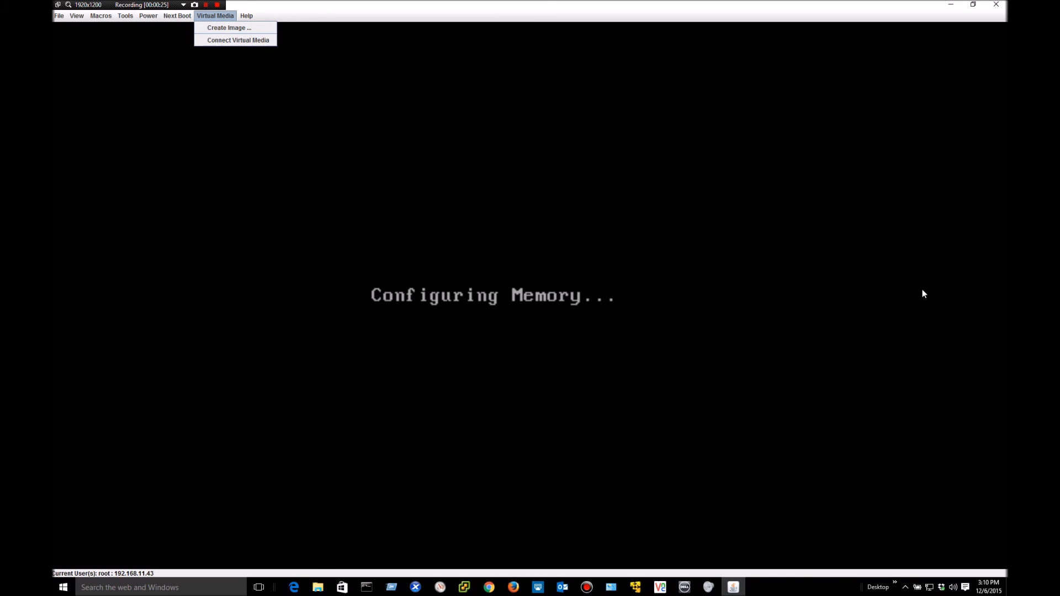
pyautogui.click(214, 17)
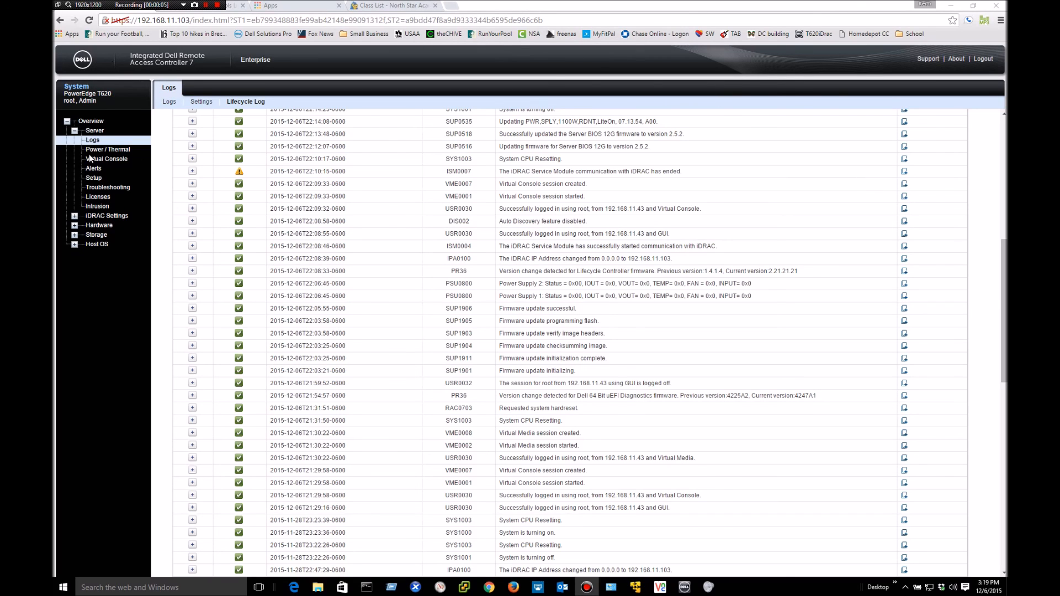
# - Set the Lifecycle Log's Log Type filter to Updates and apply it
pyautogui.click(92, 141)
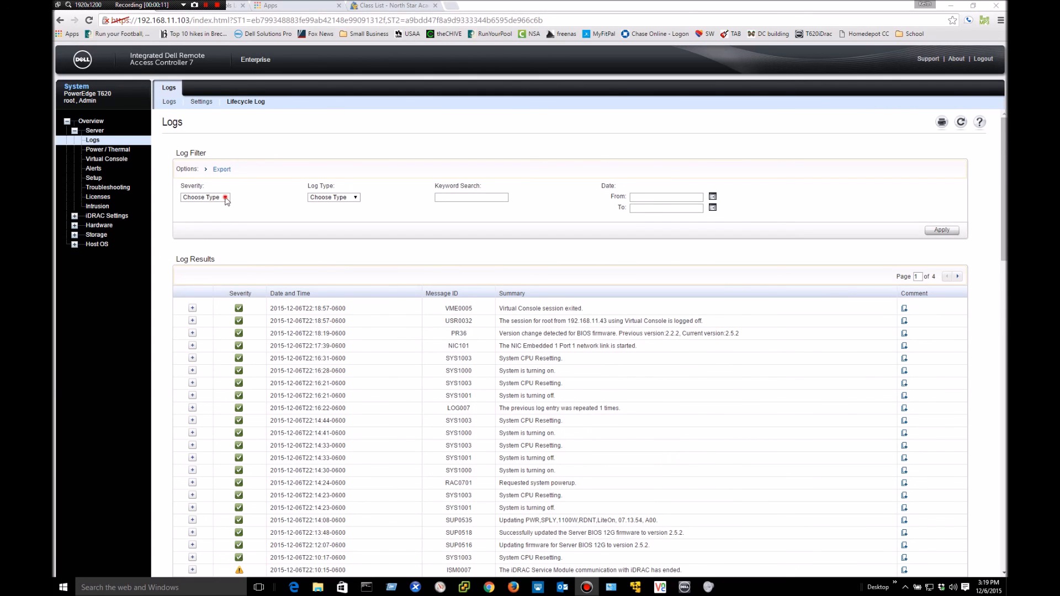
pyautogui.click(225, 198)
pyautogui.click(243, 203)
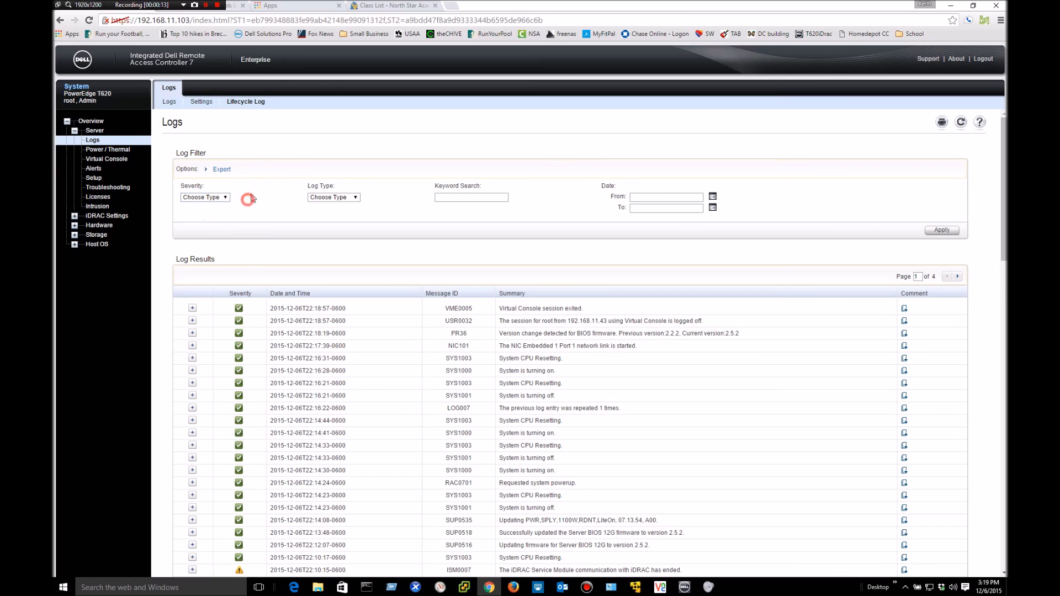
pyautogui.click(357, 199)
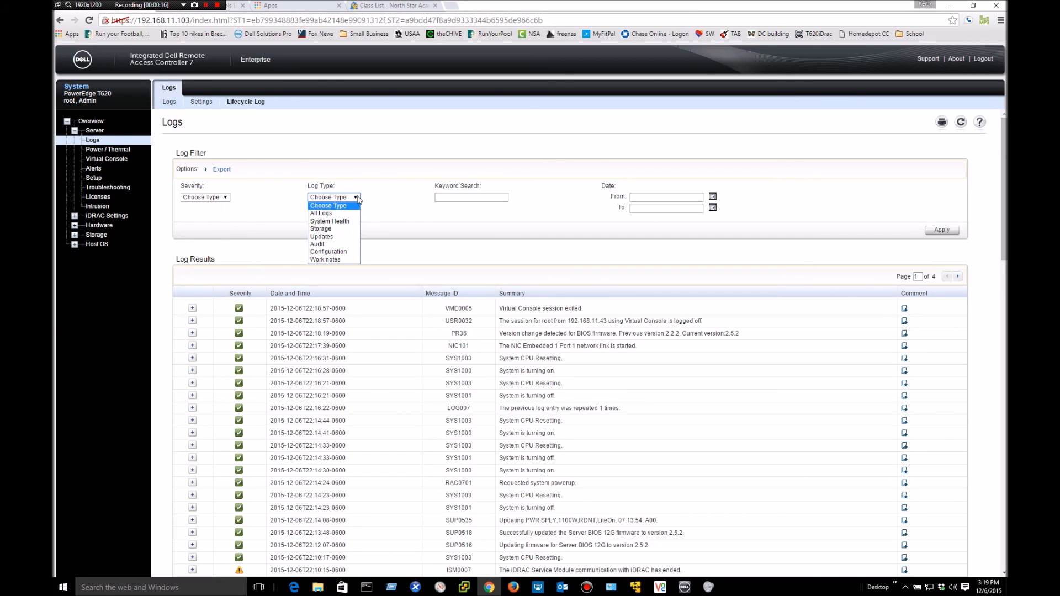
pyautogui.click(330, 236)
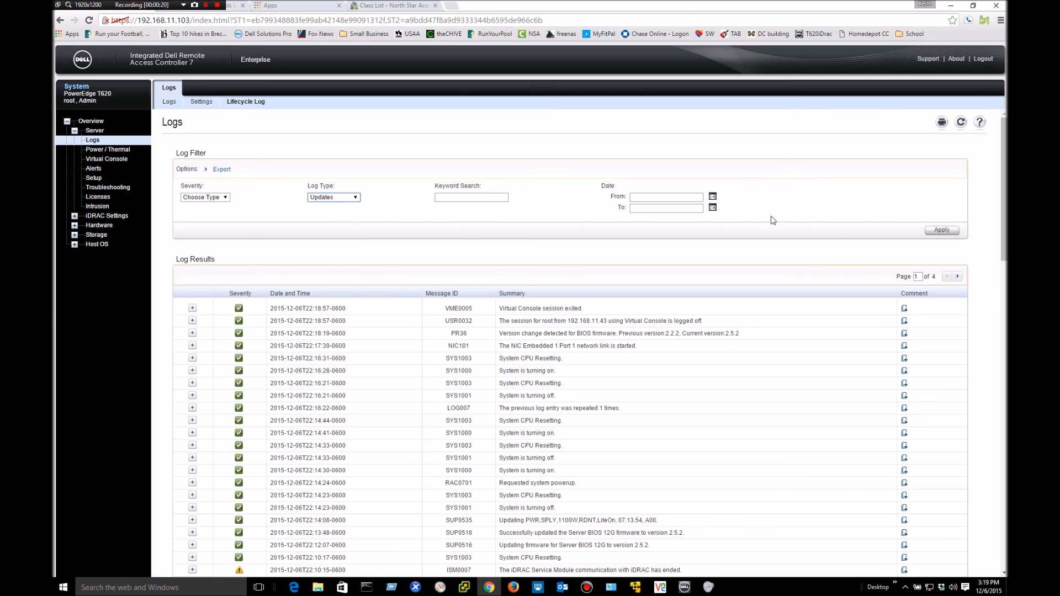
pyautogui.click(942, 230)
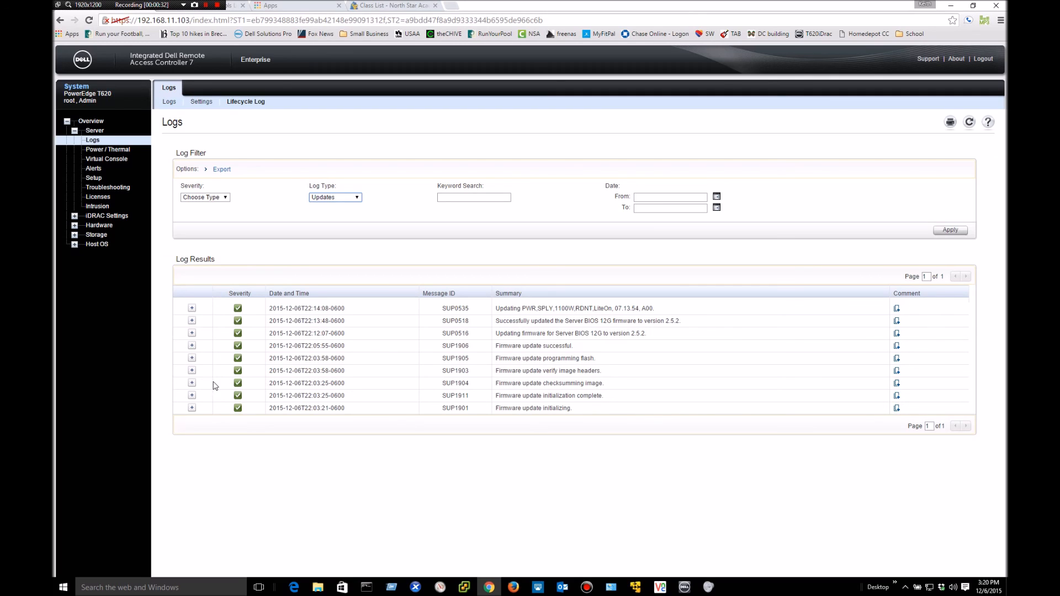
# - Expand details for SUP1901, SUP1911, SUP1903, SUP0516, SUP1906, SUP0518 and SUP0535 update entries
pyautogui.click(192, 408)
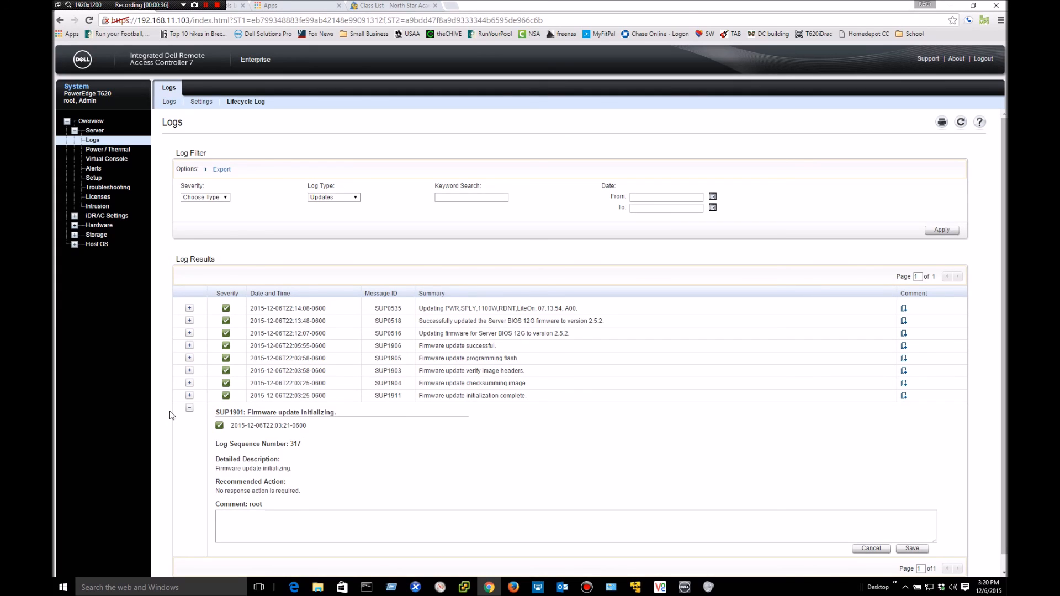
pyautogui.click(189, 396)
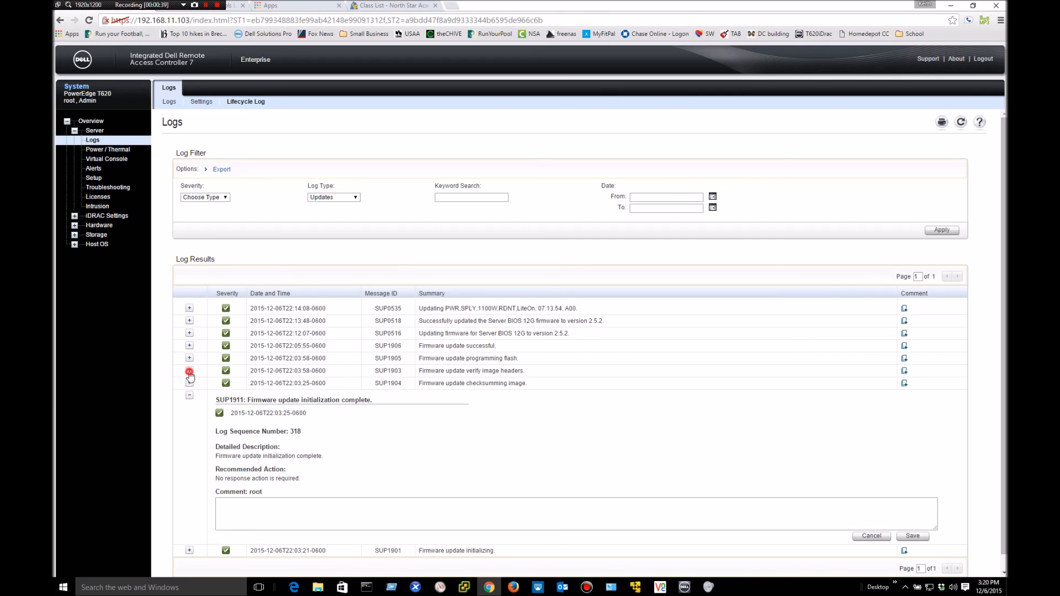
pyautogui.click(189, 370)
pyautogui.scroll(-1, 433, 446)
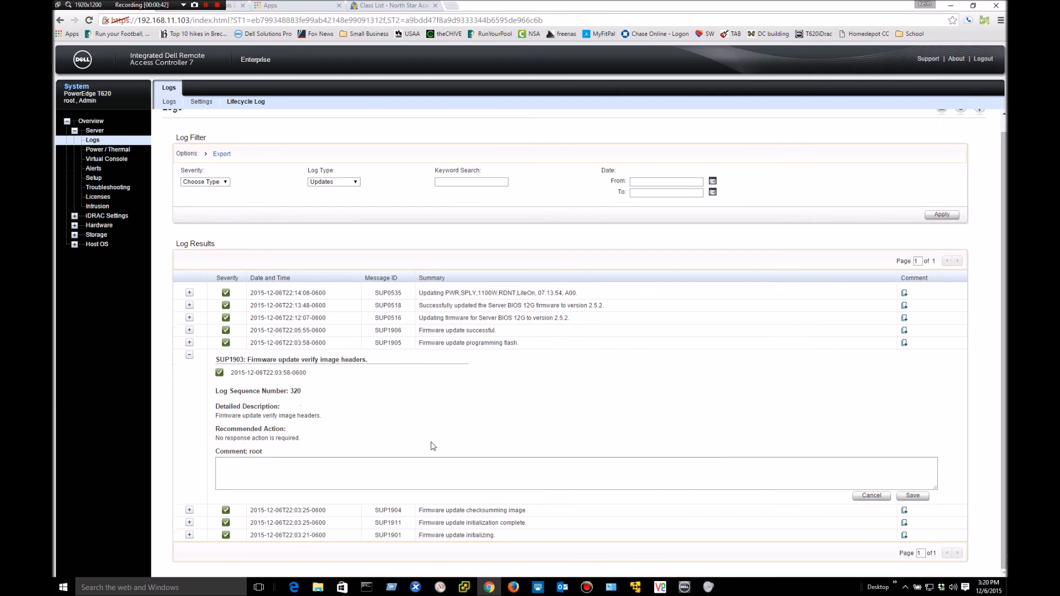
pyautogui.click(189, 318)
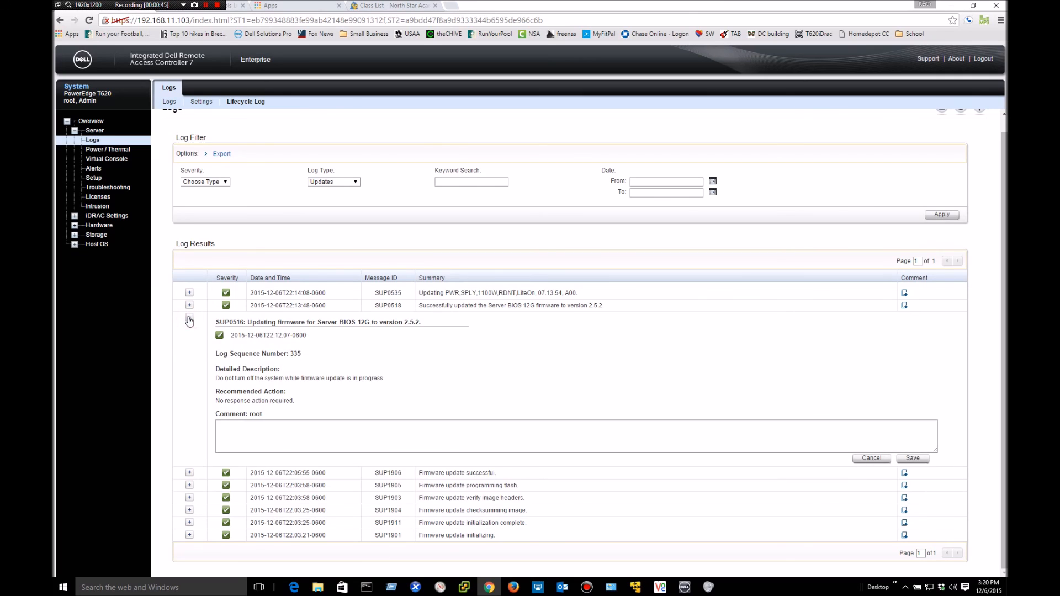
pyautogui.click(189, 473)
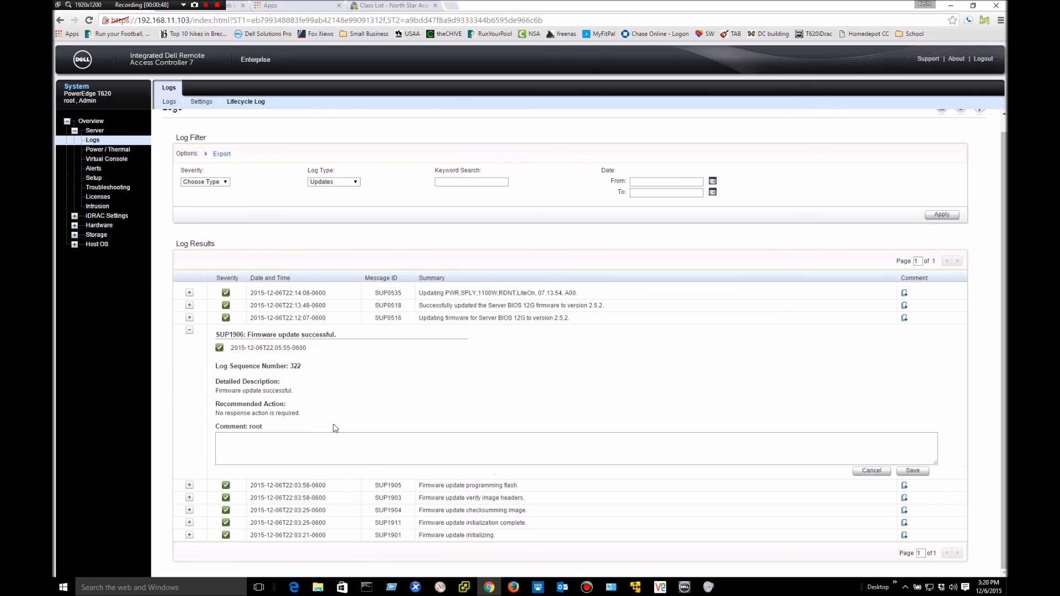
pyautogui.click(188, 319)
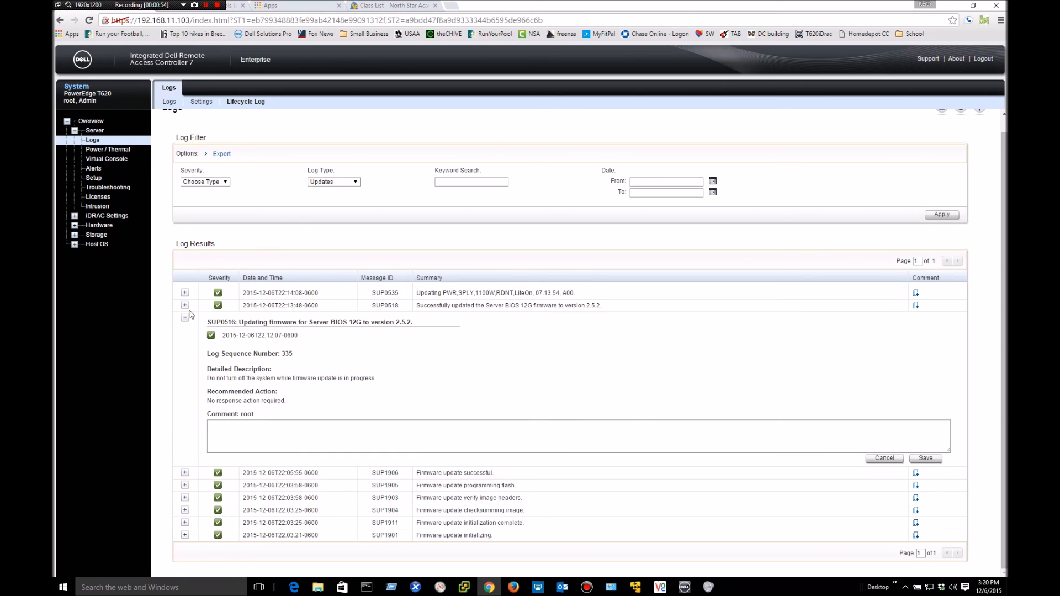
pyautogui.click(186, 306)
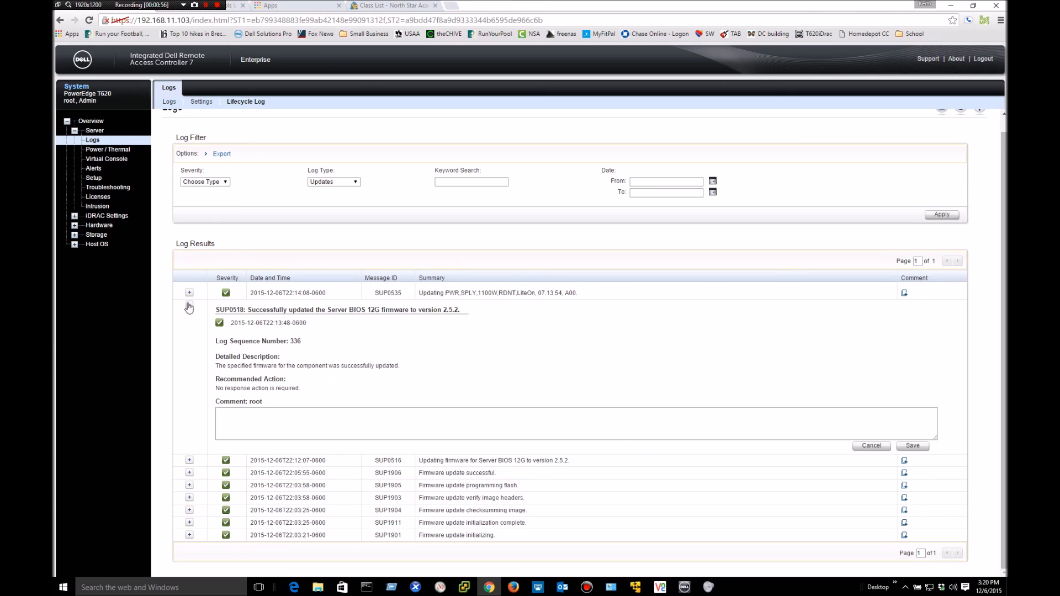
pyautogui.click(188, 293)
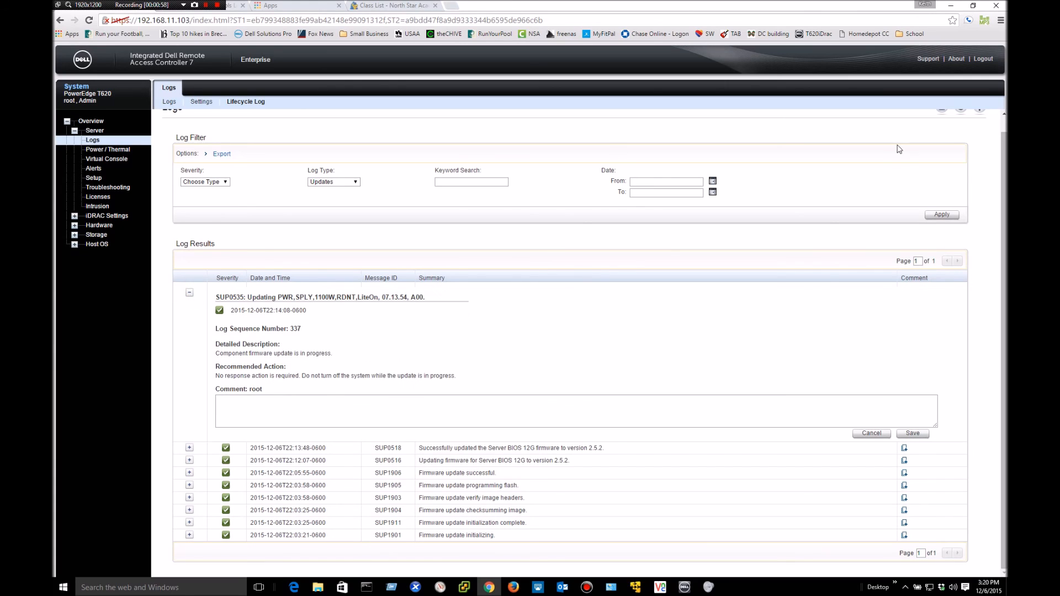